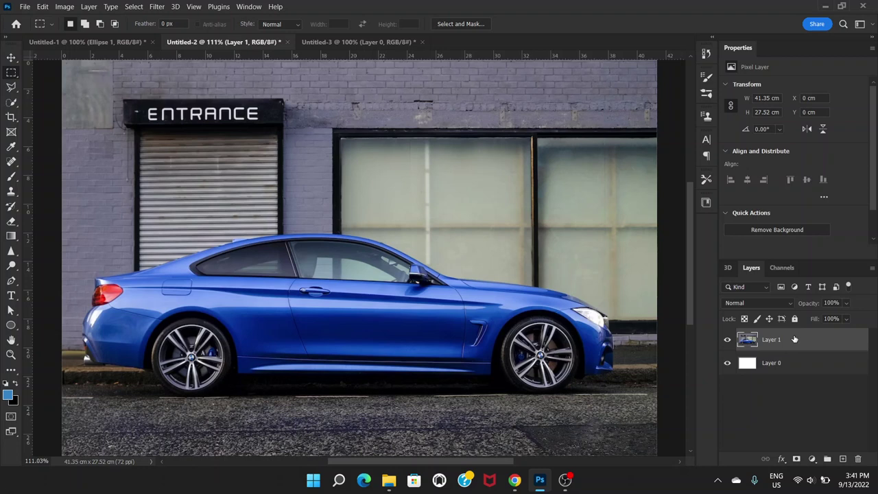
Step: Duplicate Layer 1, select the car as the subject and copy it onto a new layer of its own
key(ctrl+j)
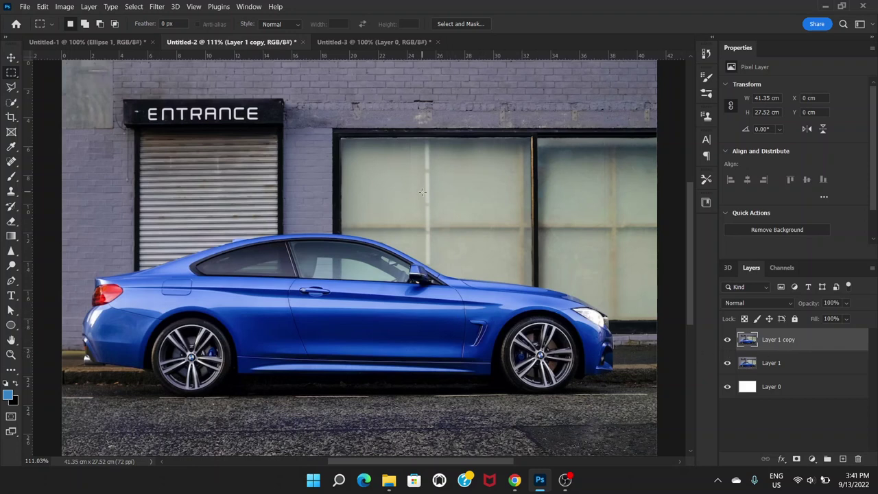
click(133, 7)
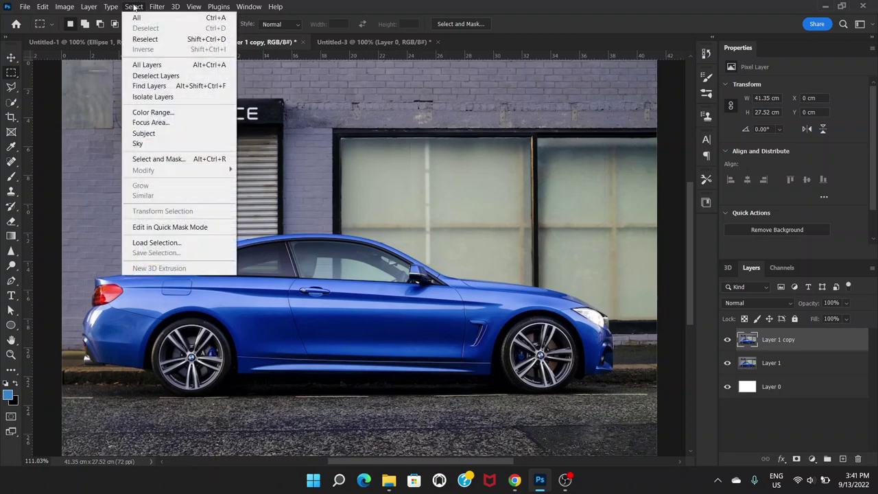
click(150, 134)
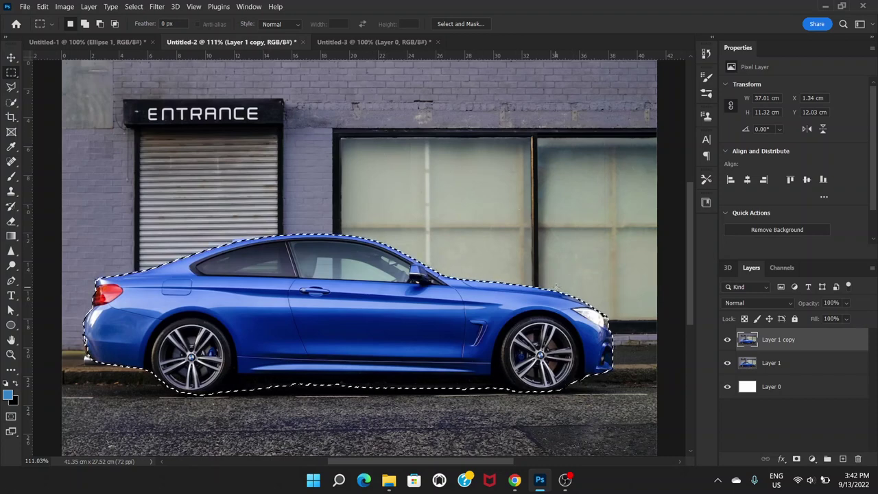
key(ctrl+j)
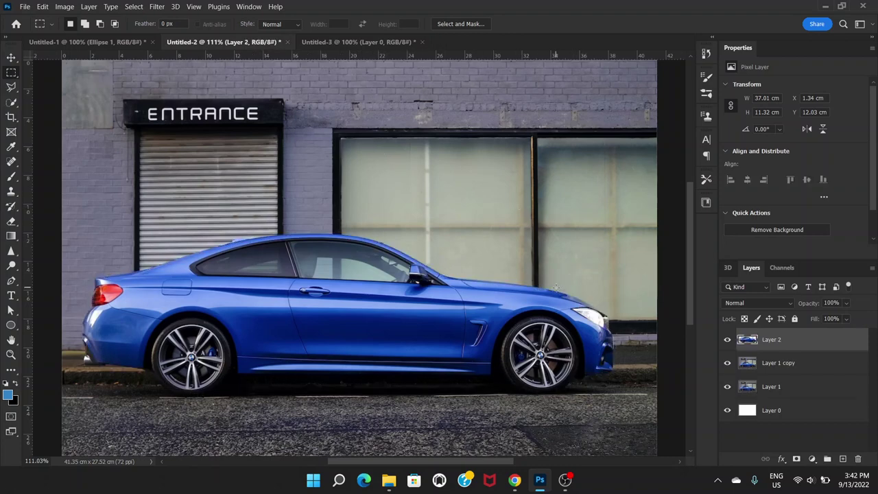
Step: Inspect the car cutout by temporarily hiding Layer 1 copy and Layer 1, and show both layers again
click(727, 364)
click(727, 387)
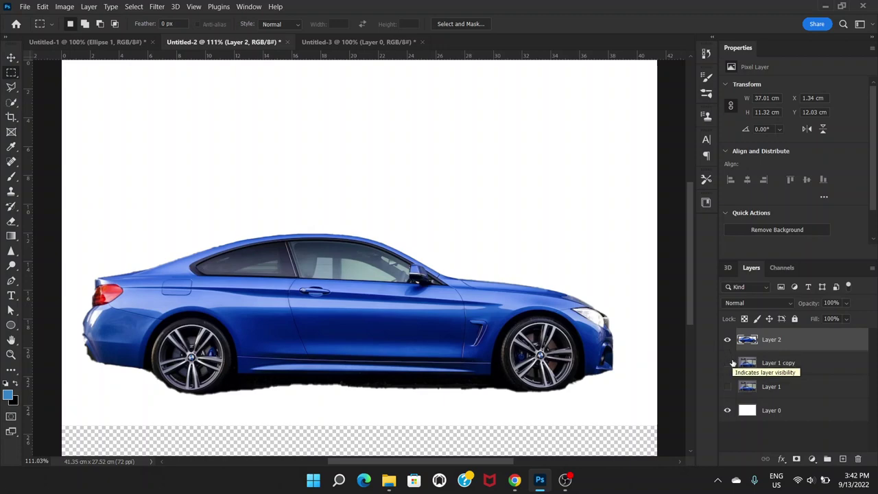
click(728, 362)
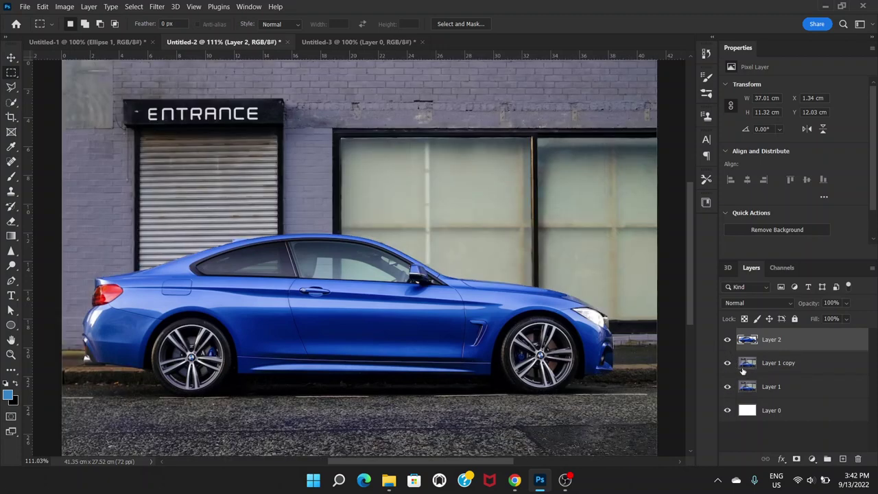
Step: Apply a Motion Blur to Layer 1 copy with an angle of 0° and a distance of 28 pixels
click(795, 370)
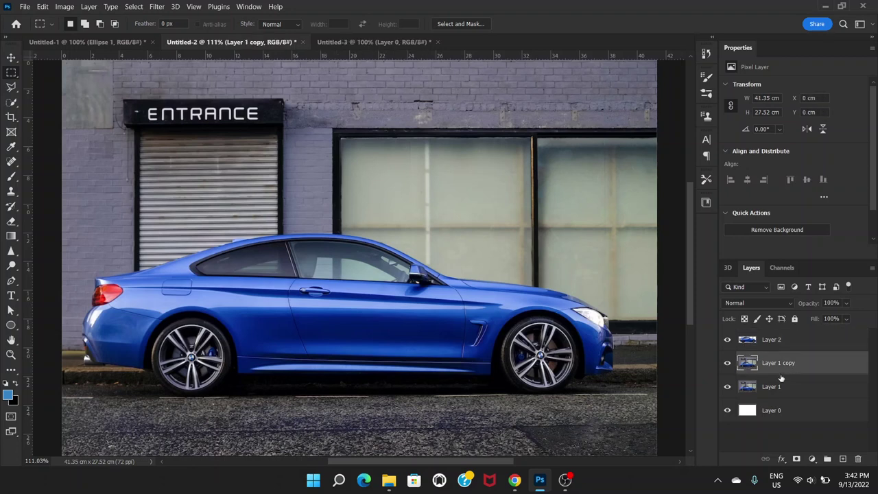
click(809, 414)
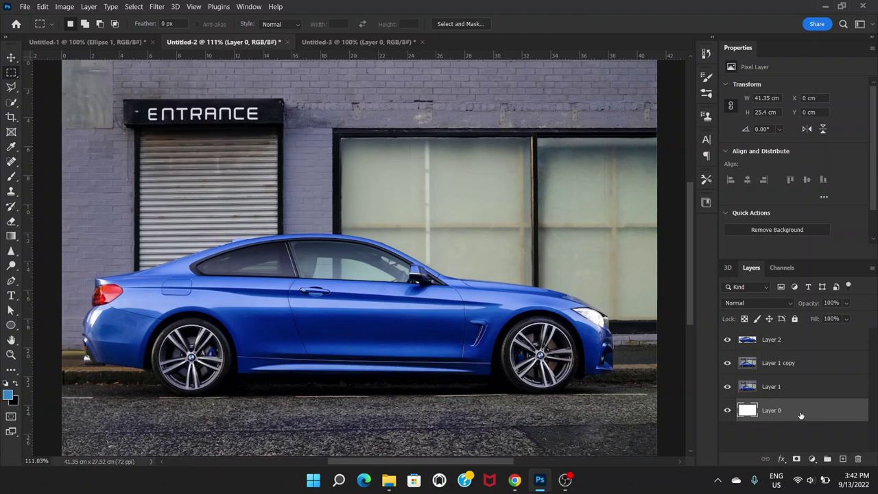
click(801, 368)
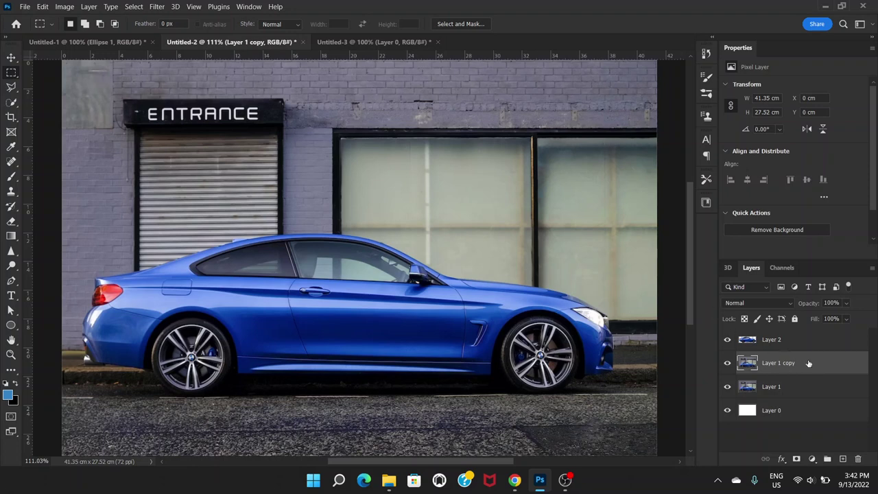
click(158, 6)
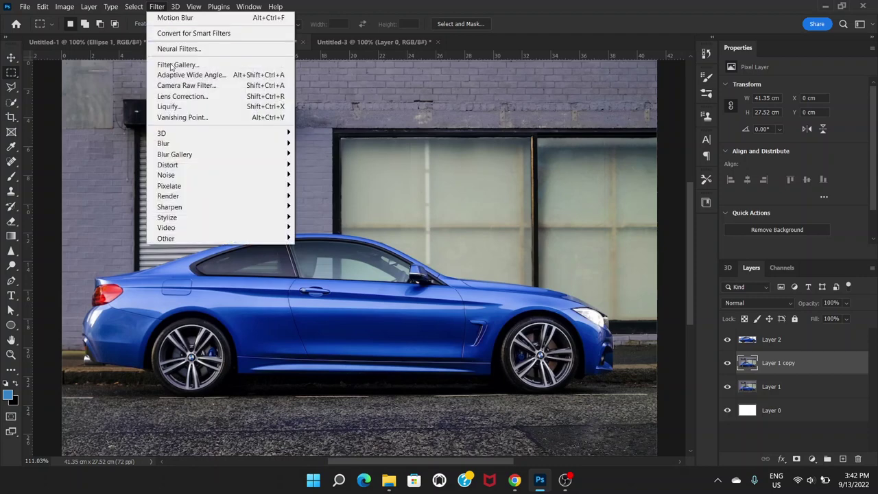
mouse_move(233, 145)
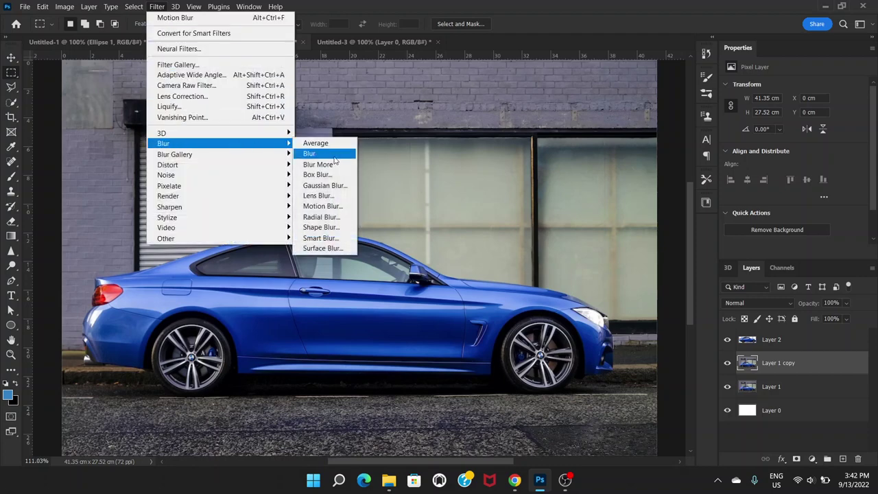
click(339, 209)
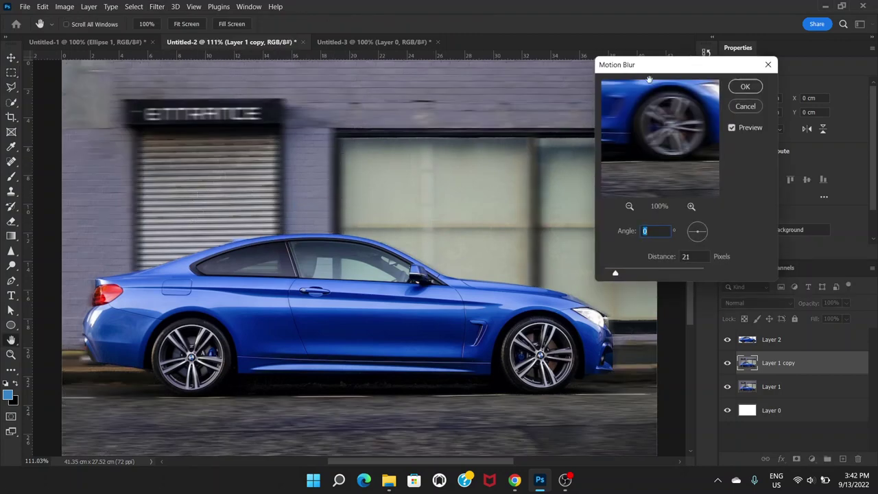
drag(667, 68, 669, 110)
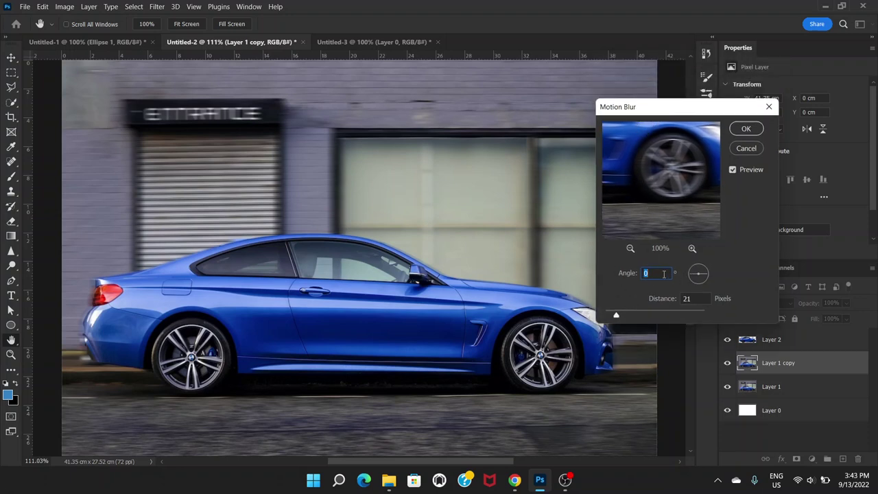
drag(656, 274, 636, 273)
text(0)
drag(617, 316, 620, 317)
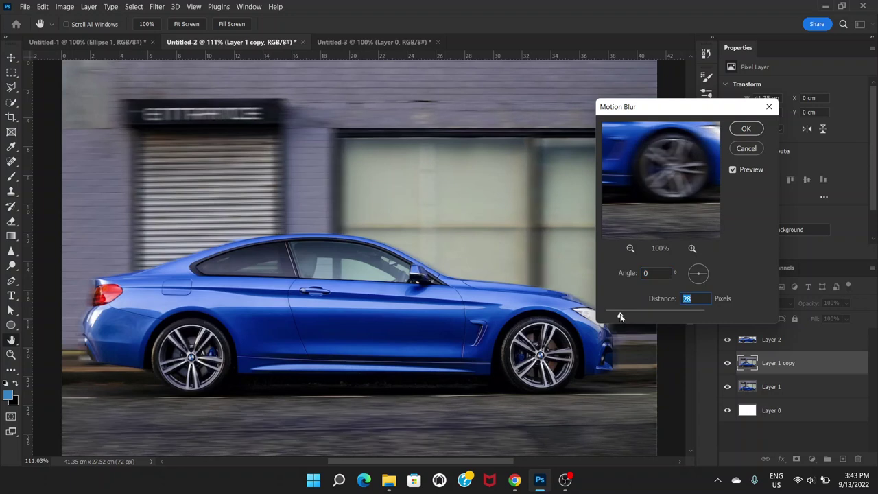
click(746, 129)
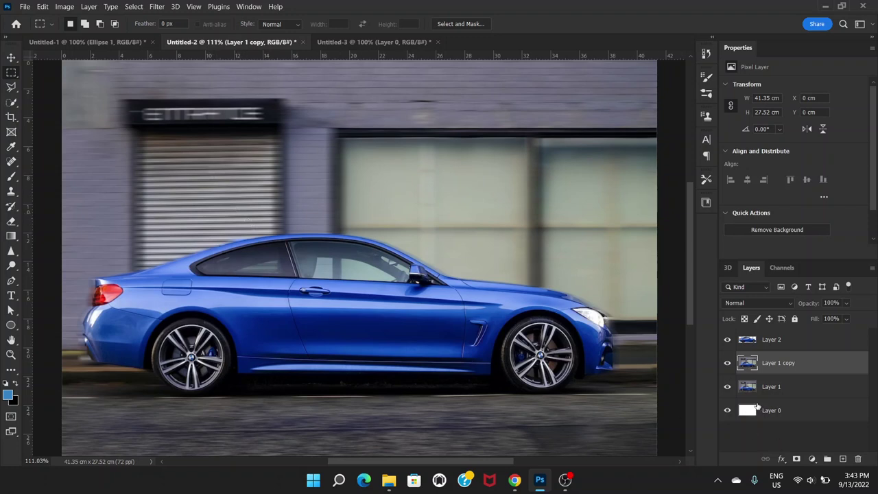
Step: On Layer 2, select the see-through background areas inside the car's front side window with the Quick Selection tool
click(779, 342)
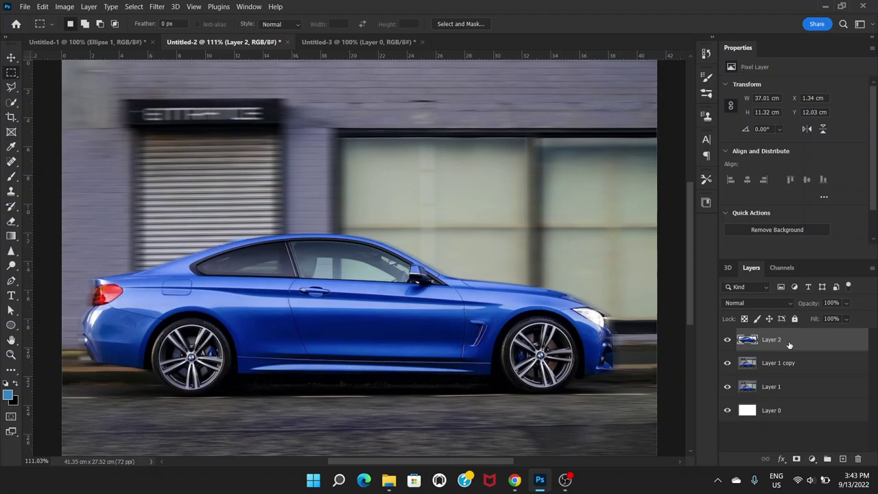
key(ctrl+plus)
key(ctrl+plus)
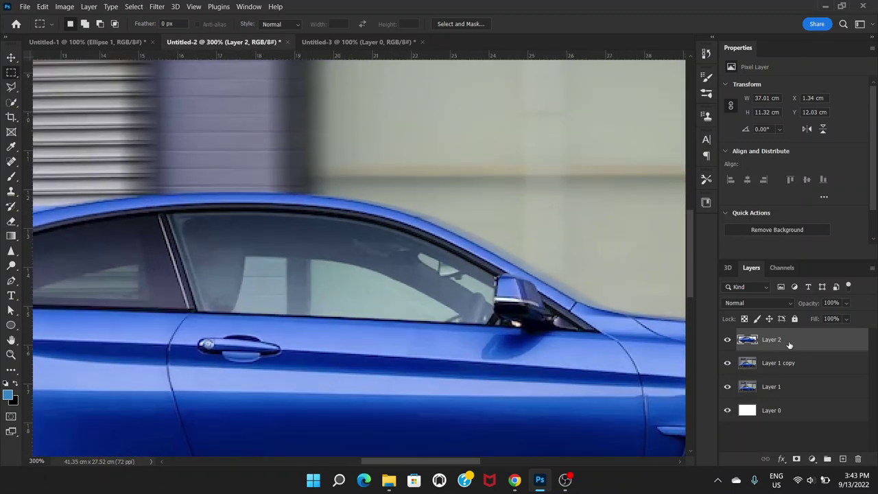
drag(341, 290, 425, 192)
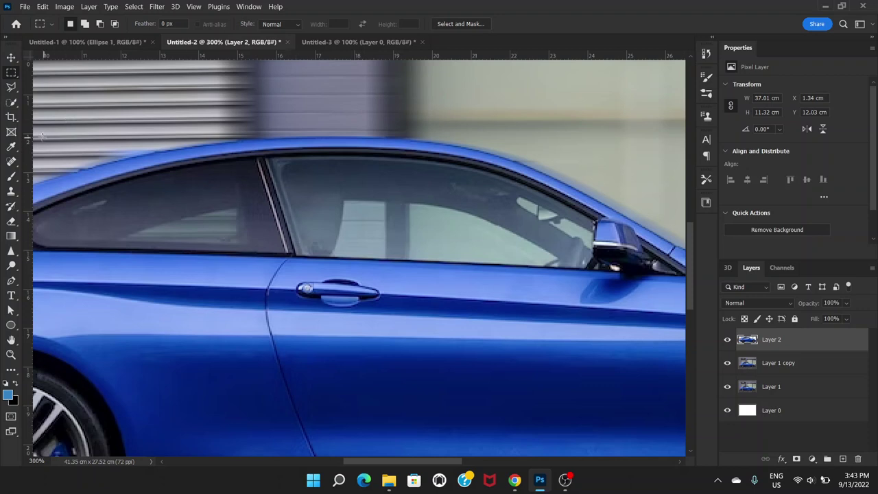
click(9, 104)
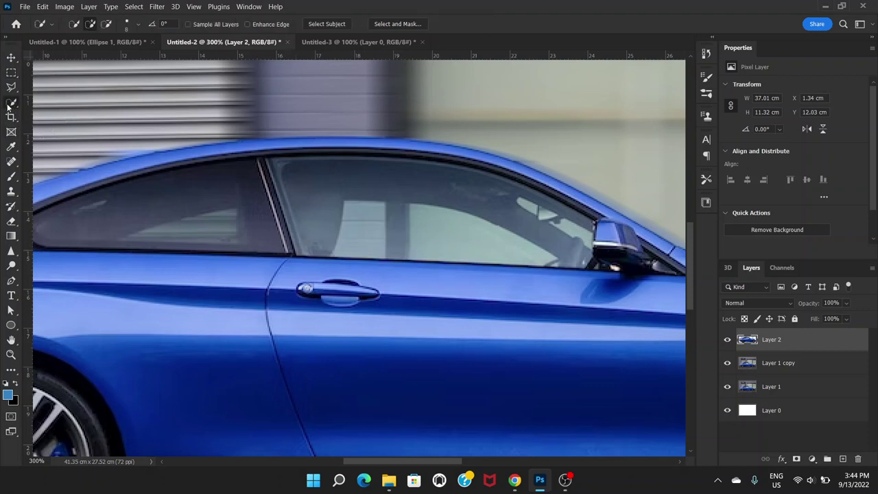
click(58, 115)
click(362, 227)
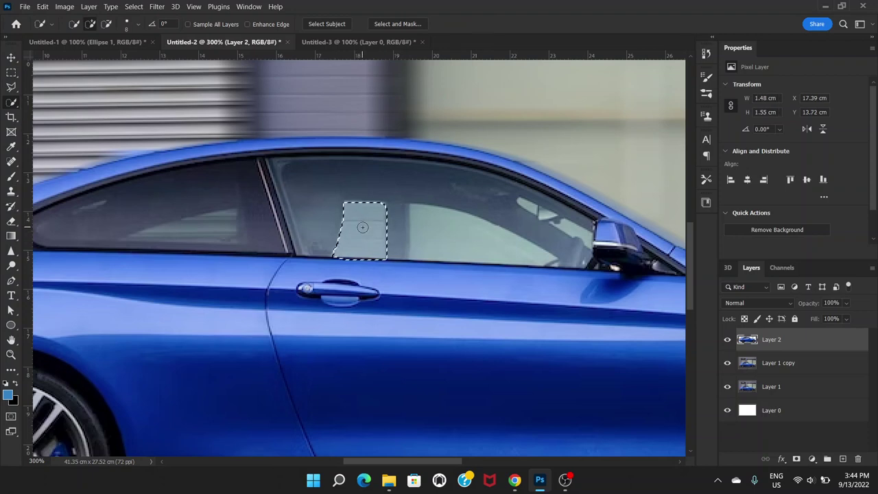
click(453, 237)
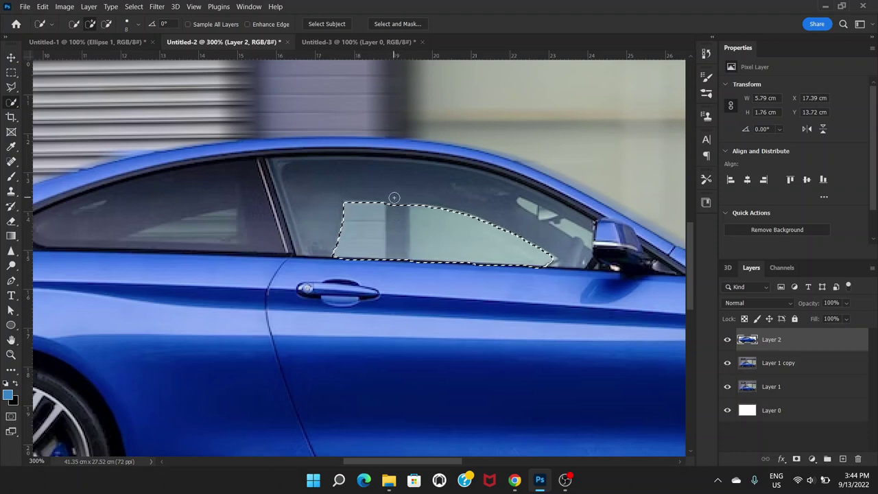
Step: Add a layer mask to Layer 2 from the front window selection and invert the mask
key(alt)
click(796, 459)
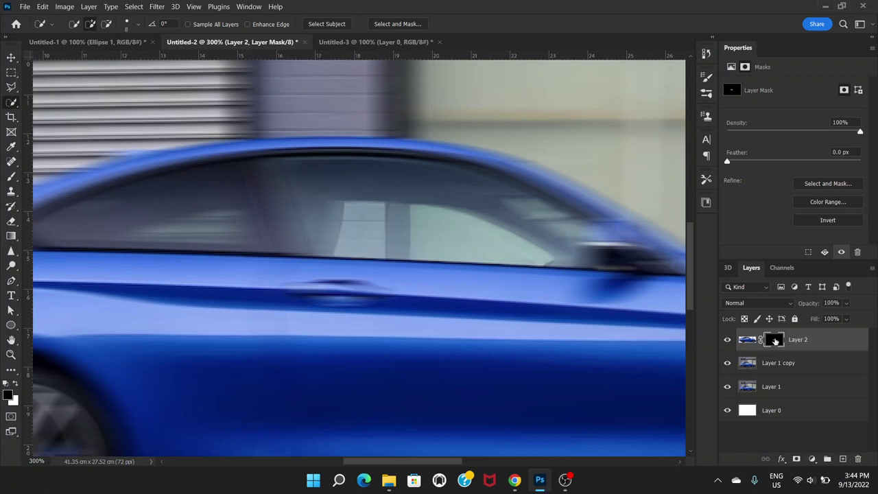
key(ctrl+i)
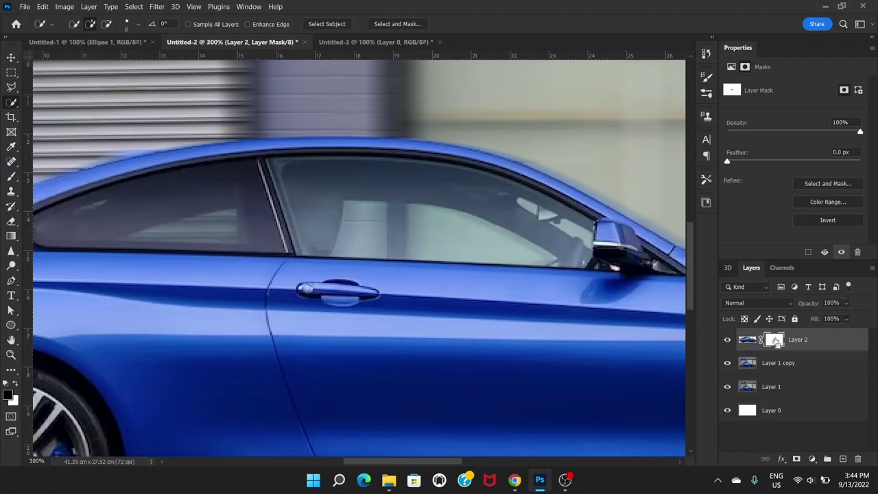
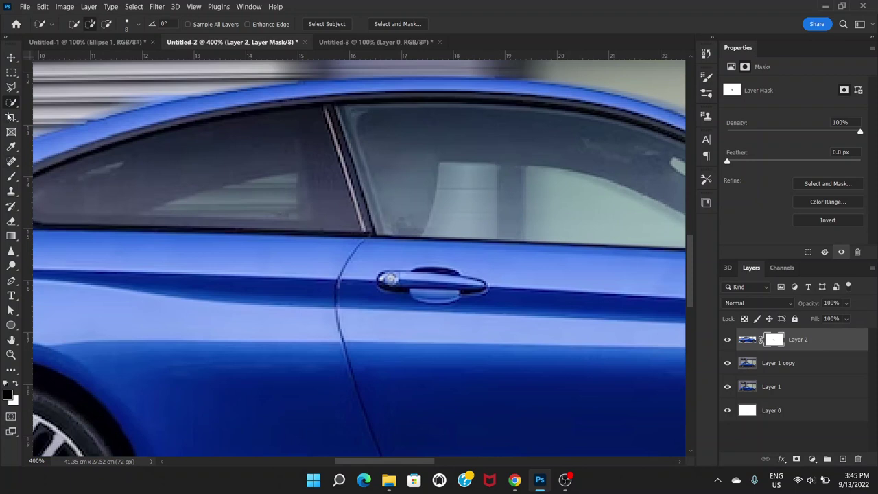
Step: Outline the see-through area of the rear side window with the Magnetic Lasso, hide it on Layer 2's mask and deselect
click(11, 88)
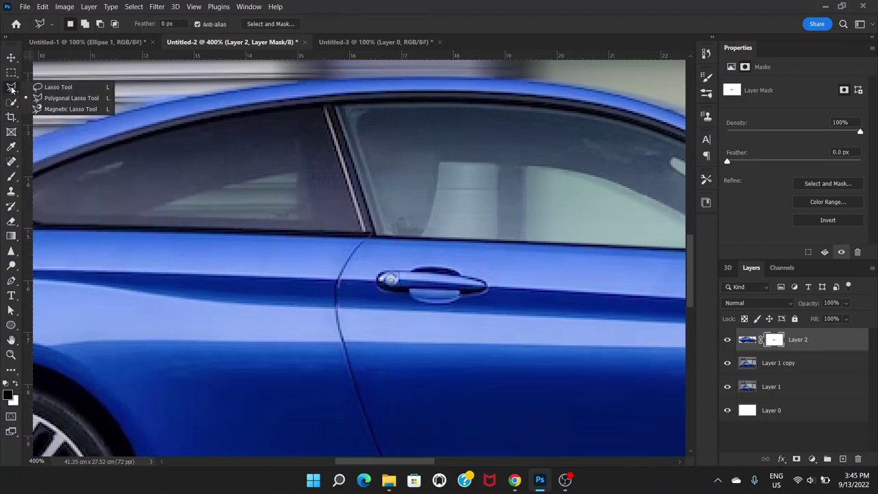
click(45, 109)
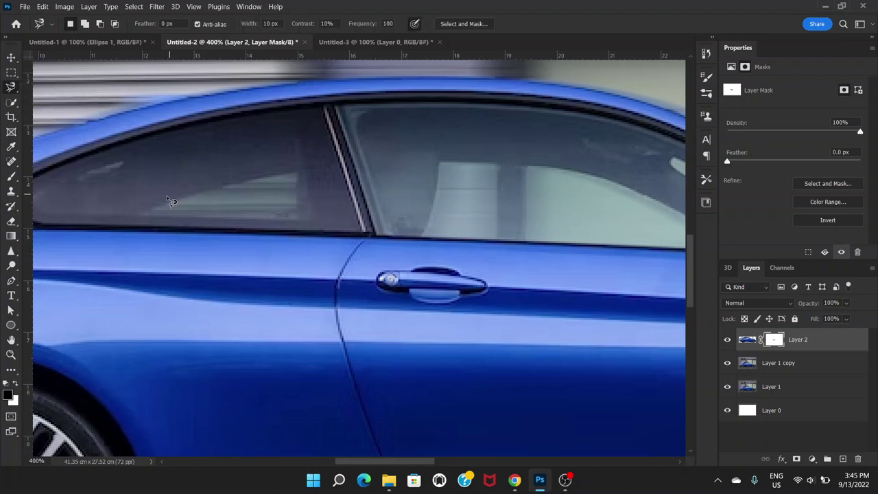
click(296, 172)
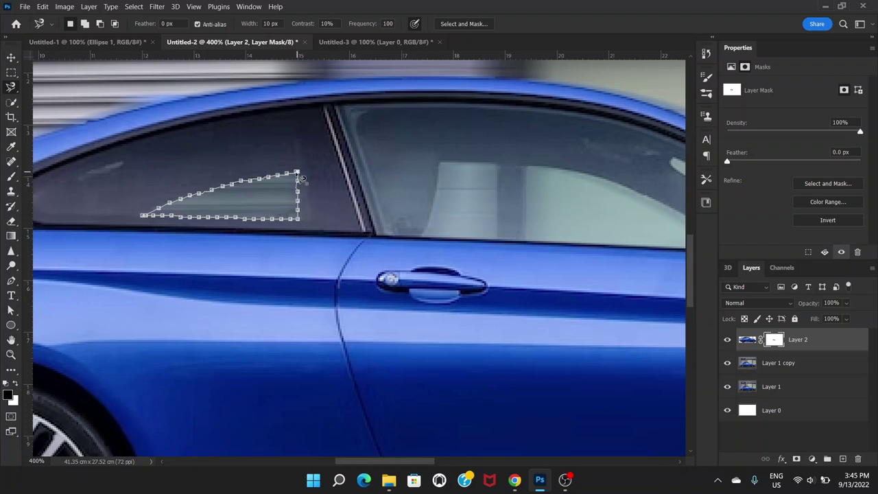
click(299, 174)
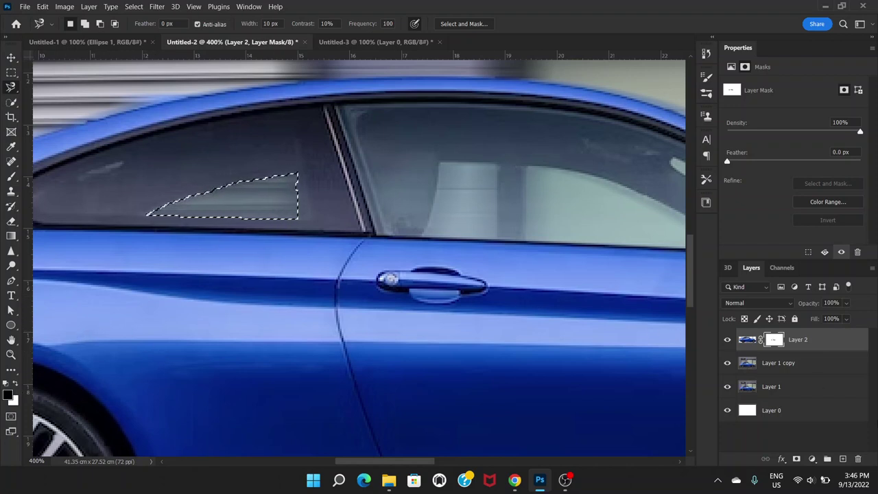
key(ctrl+d)
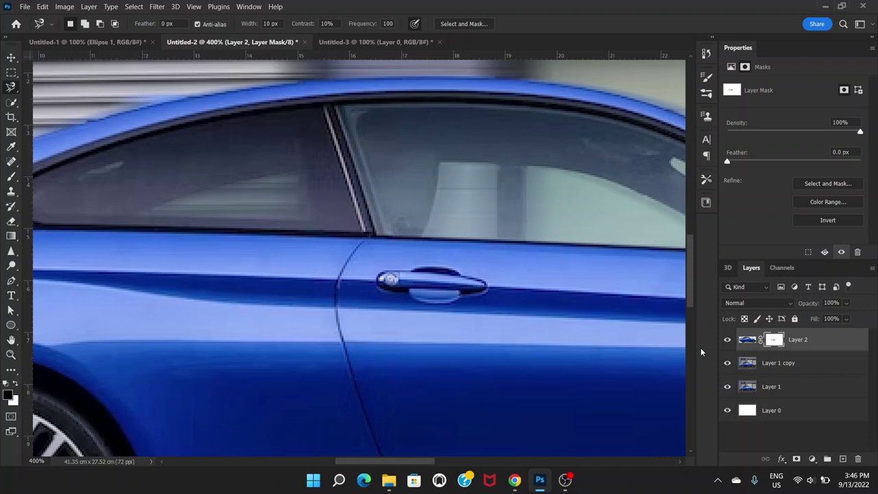
Step: Compare the whole image with and without the Layer 2 car cutout, leaving the layer visible
key(ctrl+minus)
key(ctrl+minus)
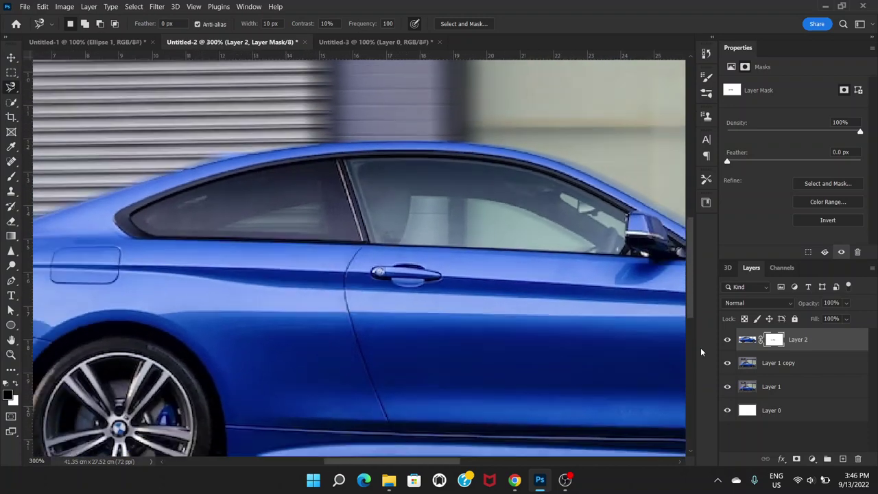
key(ctrl+minus)
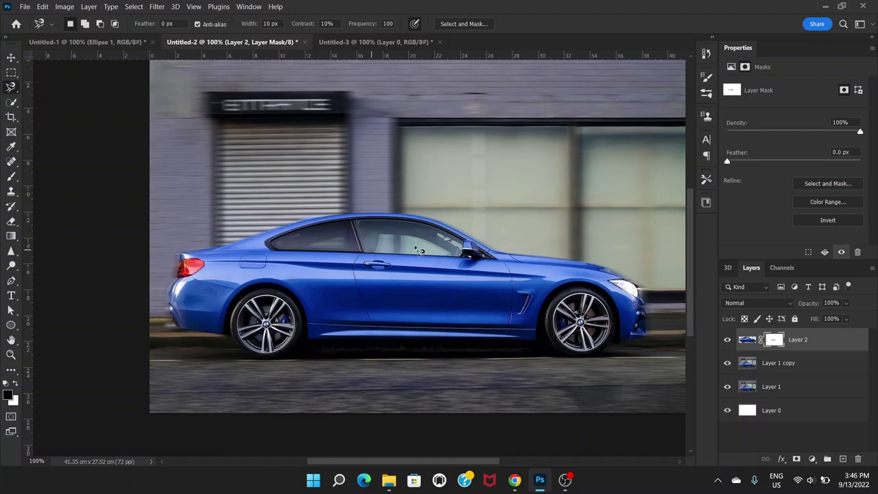
click(728, 341)
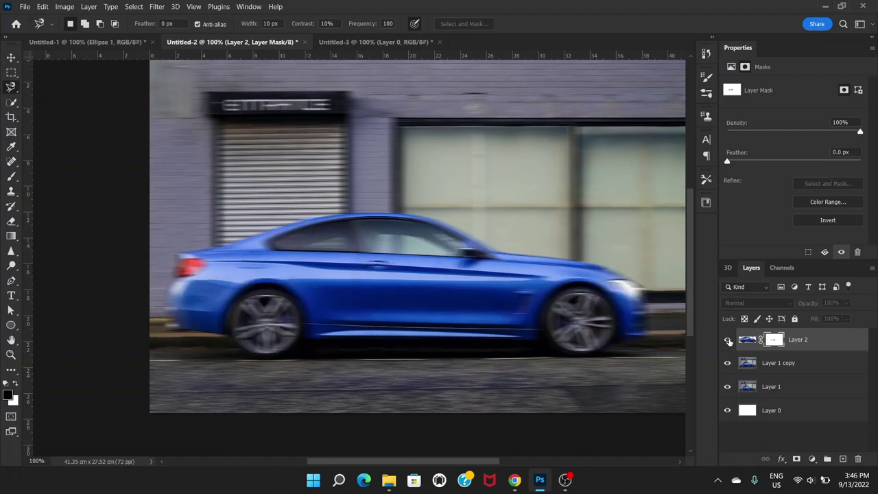
click(728, 341)
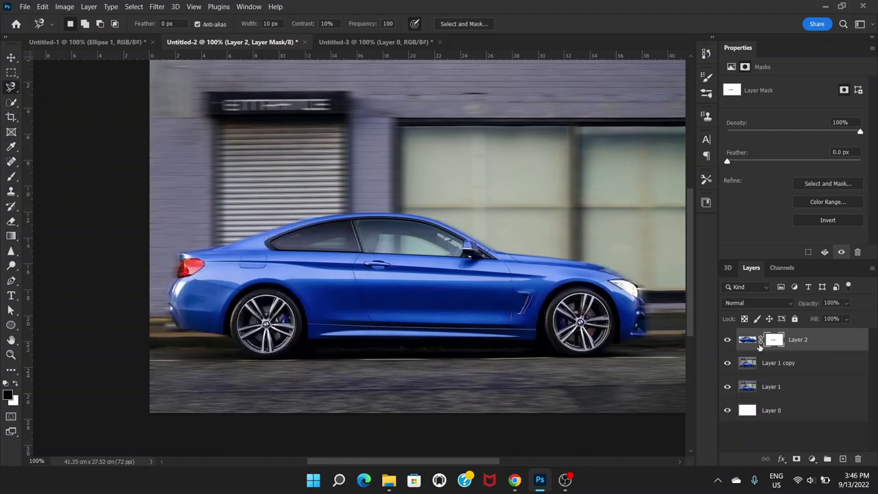
key(ctrl+plus)
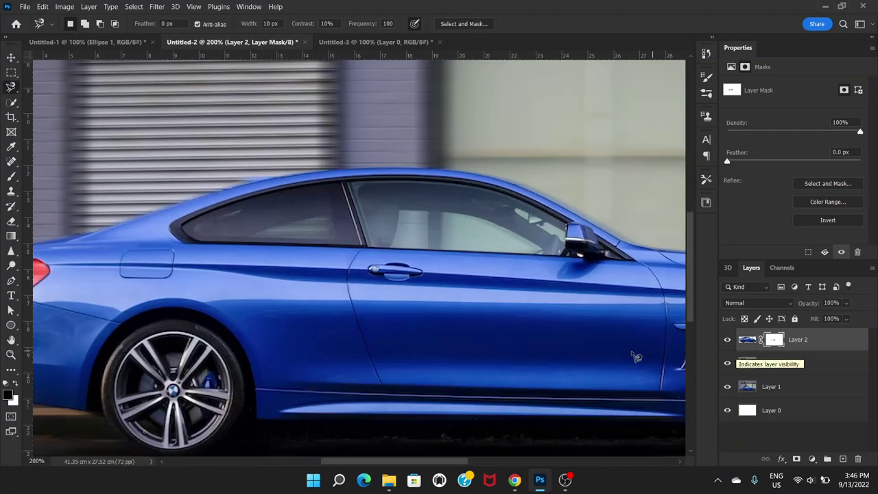
drag(197, 372, 290, 312)
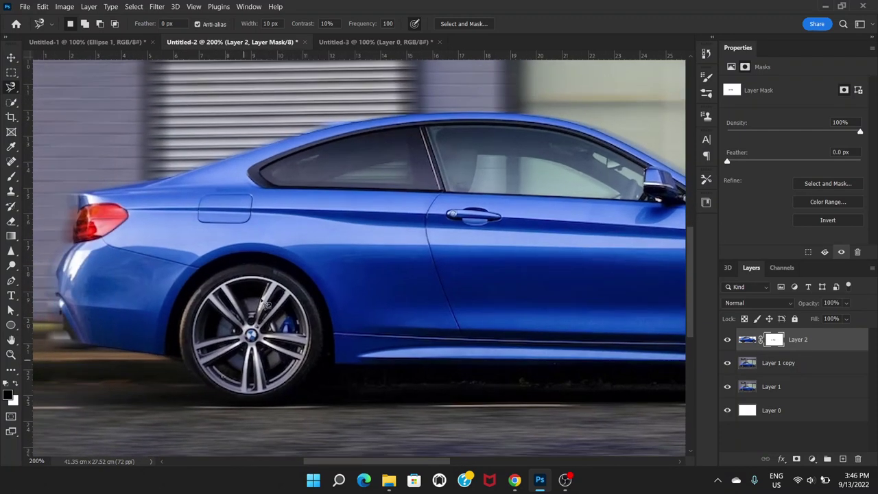
key(ctrl+minus)
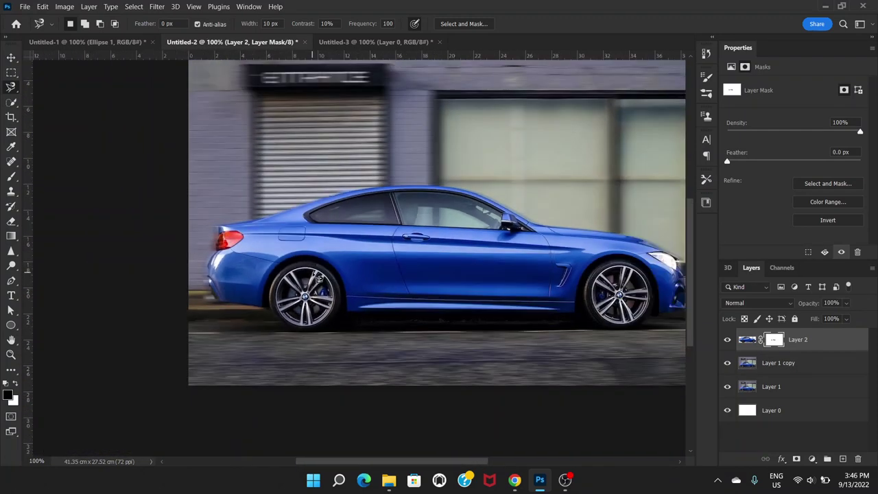
drag(391, 245, 391, 263)
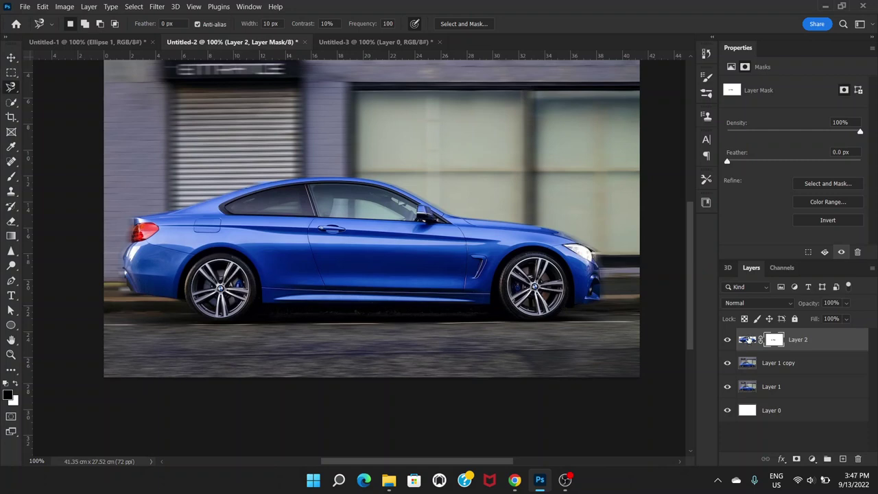
Step: Duplicate Layer 2 and delete the layer mask from the copy without applying it
click(748, 338)
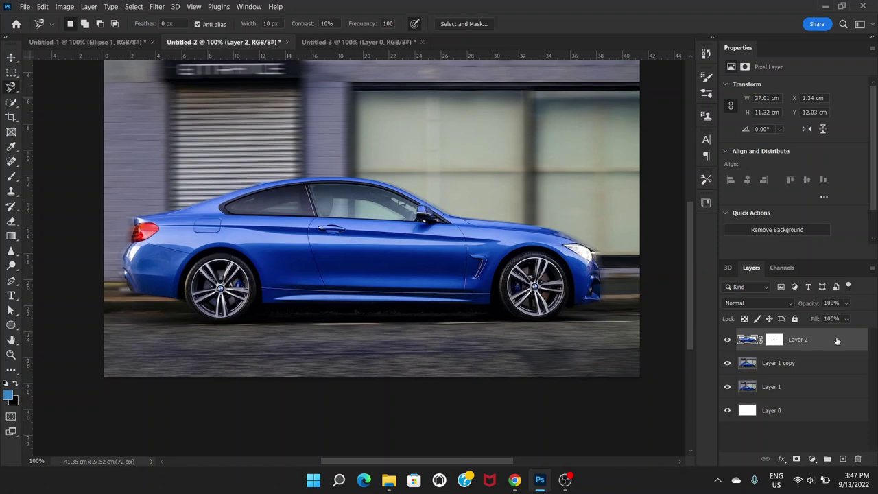
key(ctrl+j)
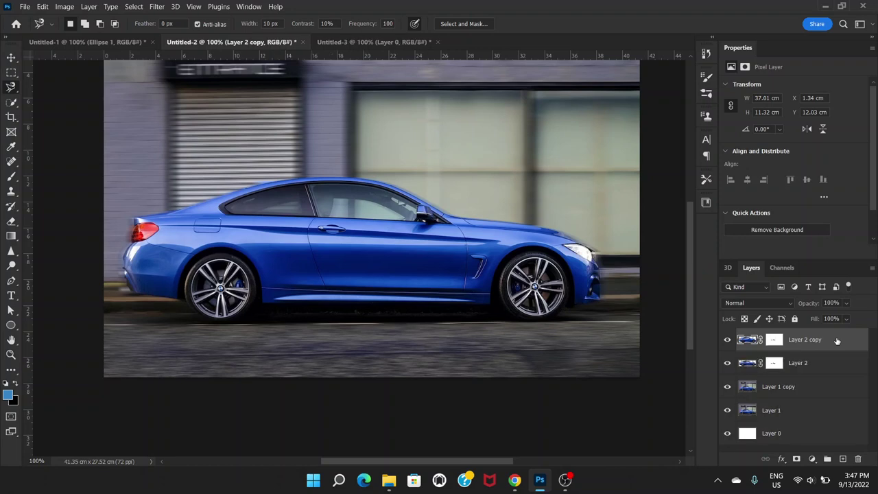
click(773, 340)
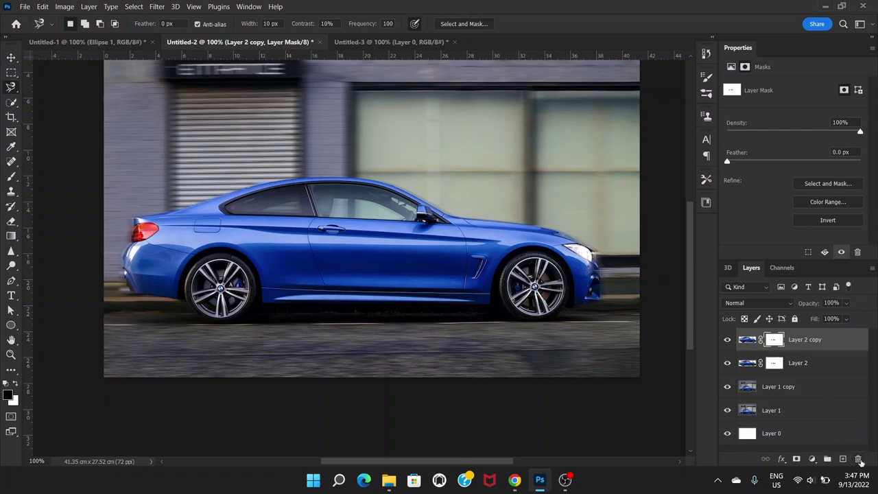
click(858, 459)
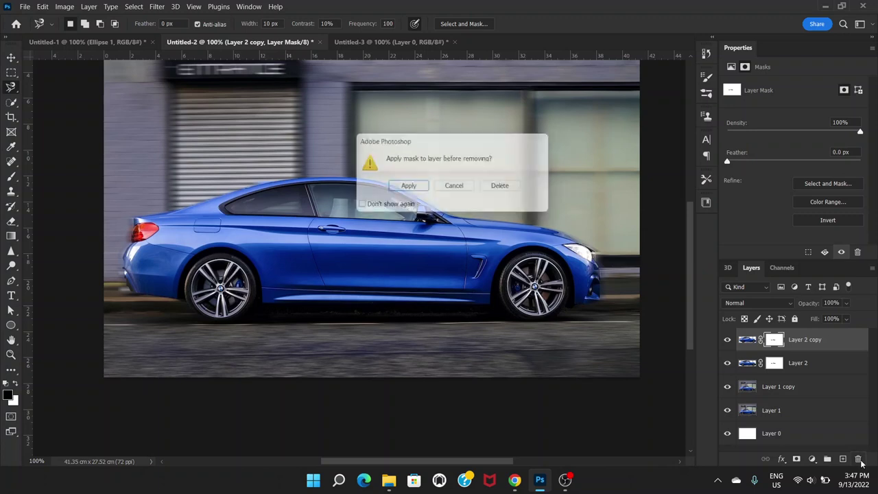
click(507, 188)
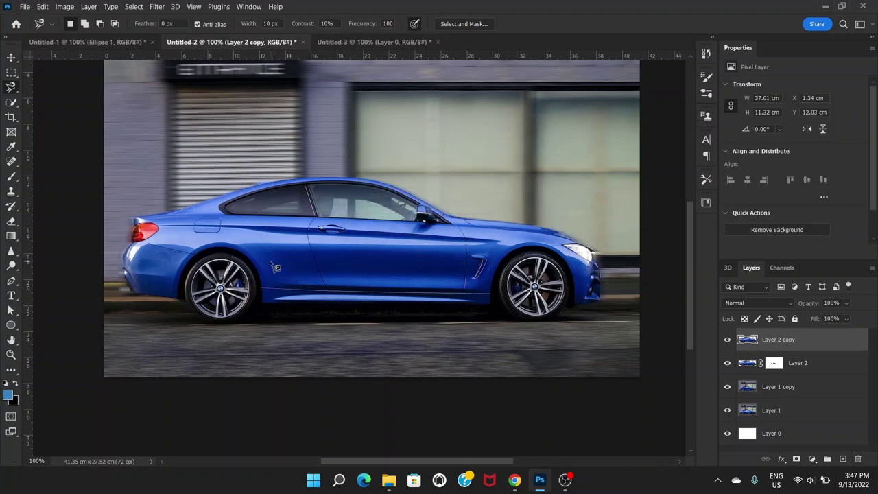
Step: On Layer 2 copy, select the rear wheel's rim with a circular Elliptical Marquee about 4.41 cm across
key(ctrl+plus)
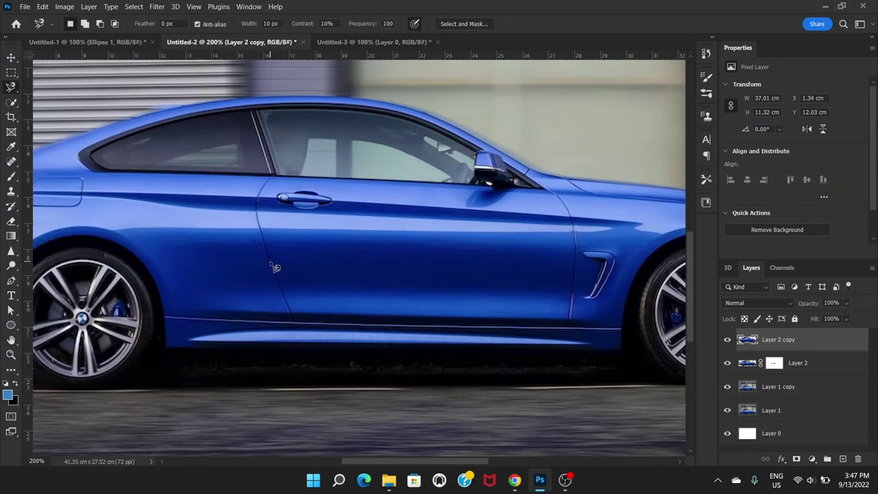
drag(270, 261, 331, 222)
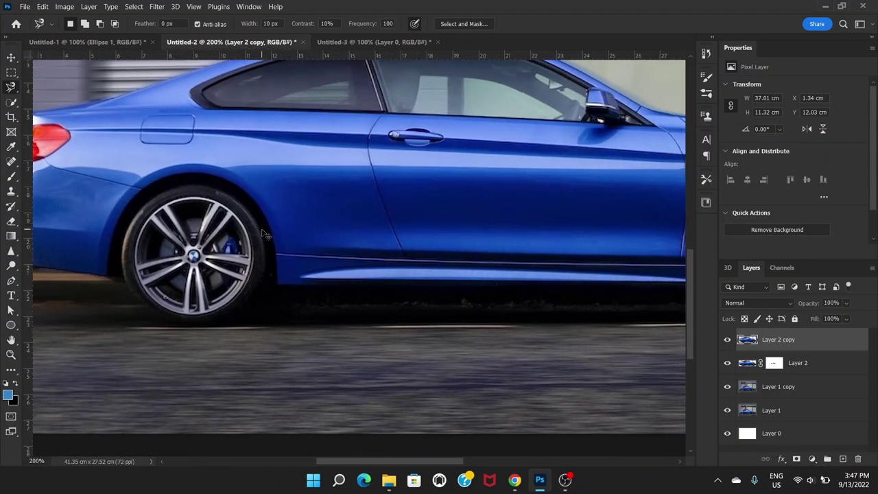
click(11, 73)
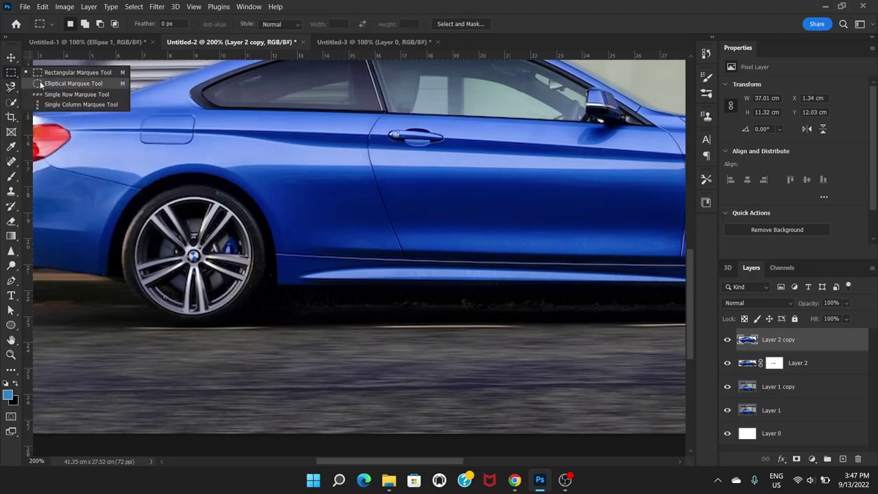
click(69, 83)
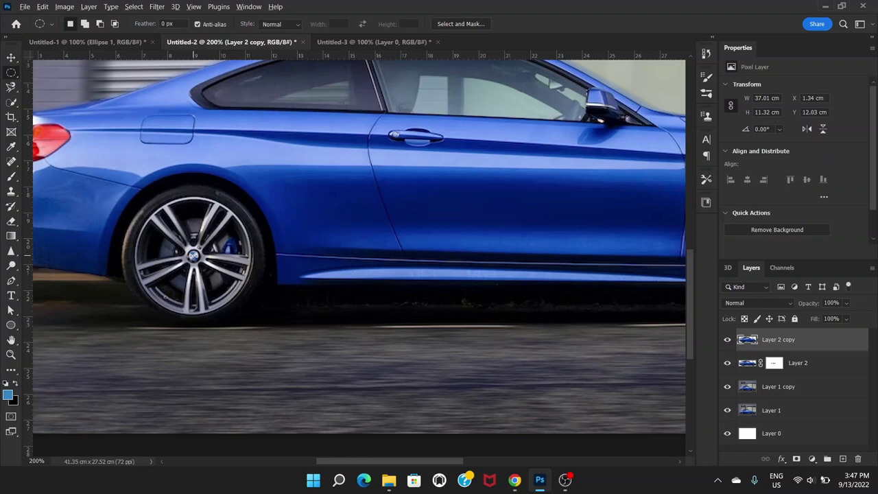
drag(193, 255, 273, 312)
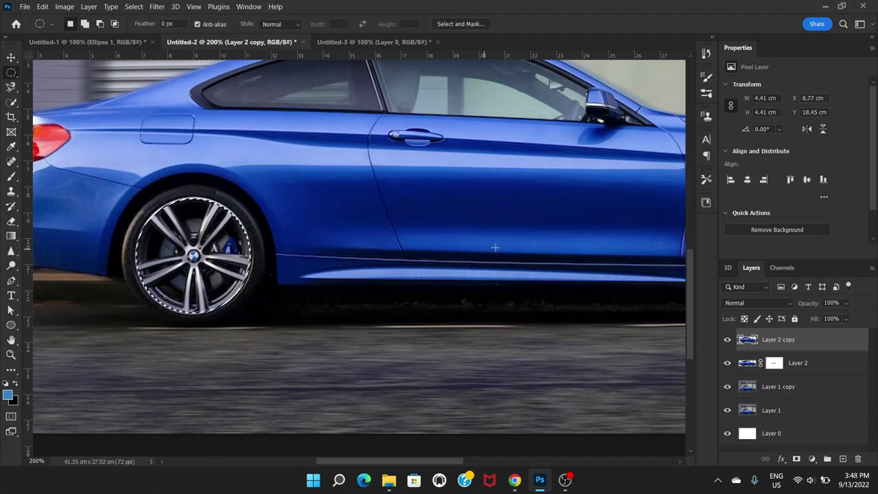
Step: Try to draw a circular marquee from the front wheel's hub while the rear wheel selection is still active
drag(496, 247, 346, 249)
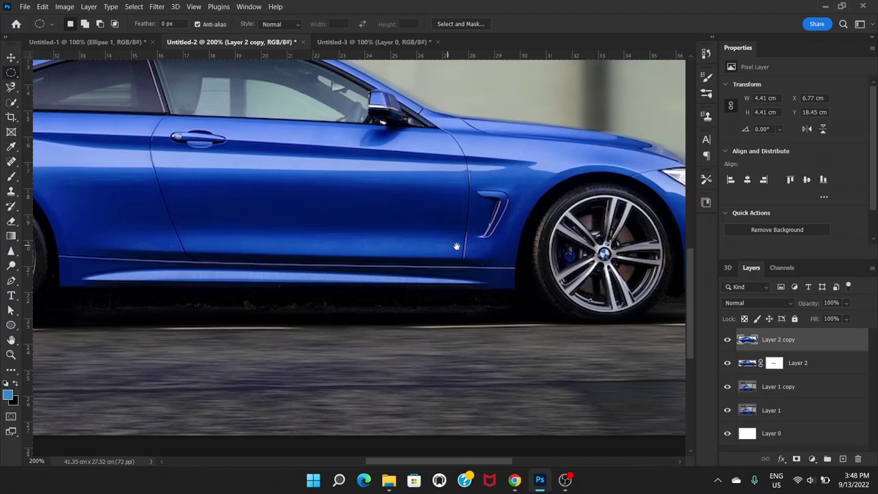
drag(456, 246, 221, 257)
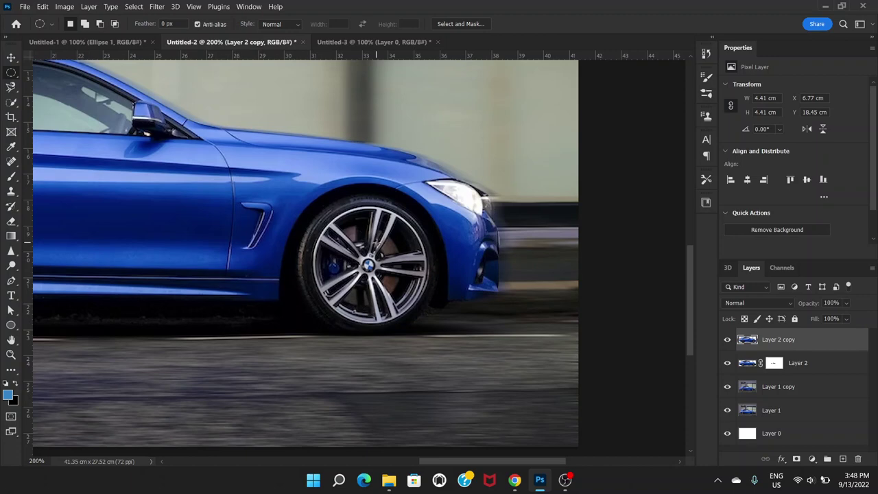
drag(301, 206, 358, 216)
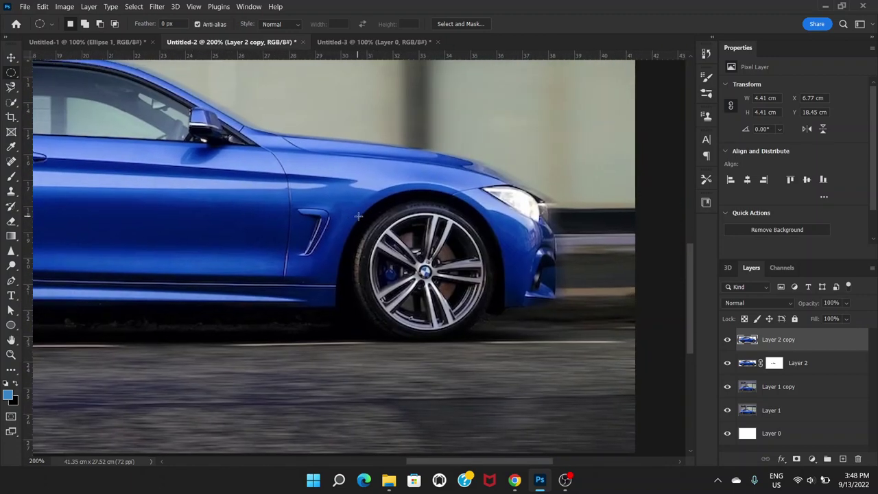
key(shift+alt)
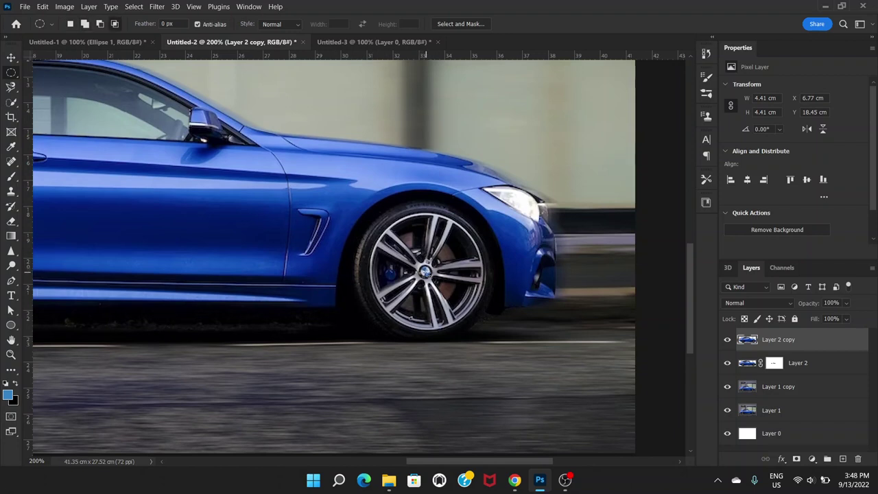
drag(427, 273, 470, 313)
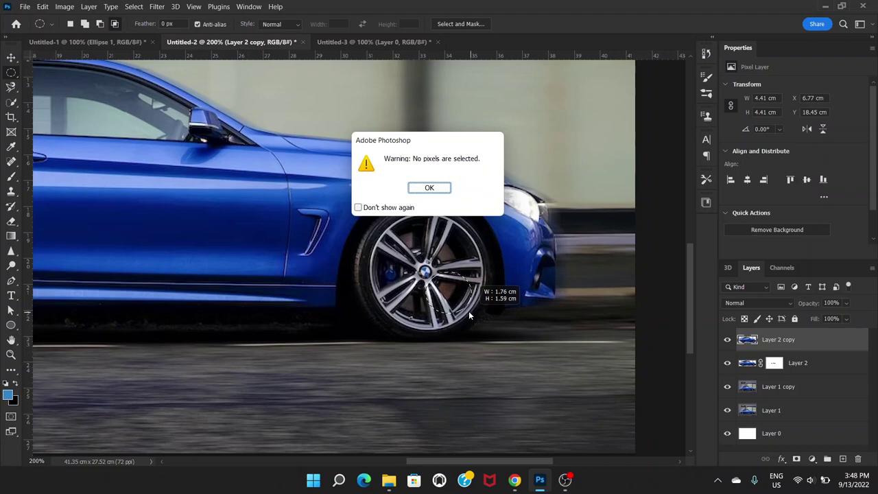
click(444, 196)
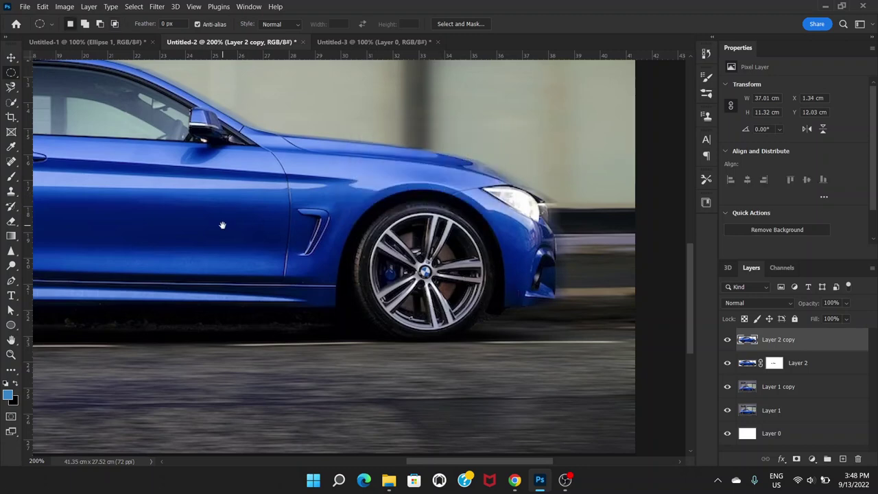
Step: Select the rear wheel's rim again with an Elliptical Marquee circle about 4.52 cm across, centred on the hub
drag(225, 231, 529, 204)
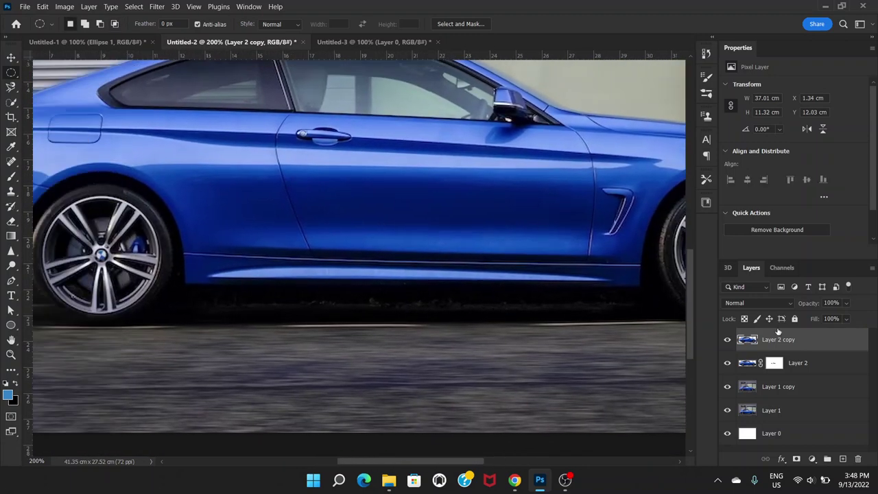
drag(346, 251, 467, 266)
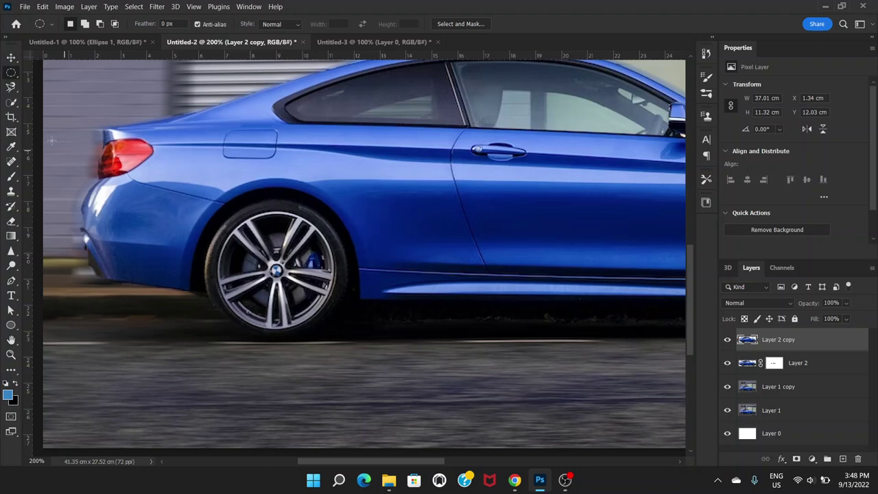
drag(359, 262, 335, 250)
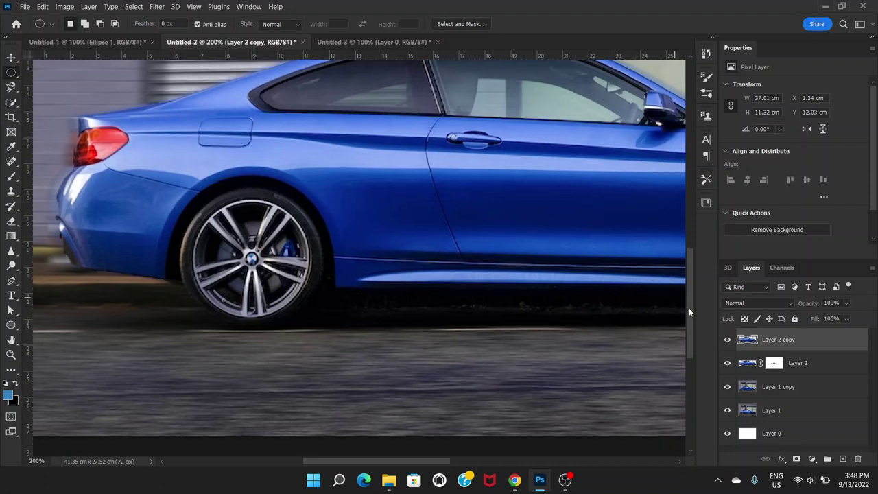
drag(435, 279, 425, 283)
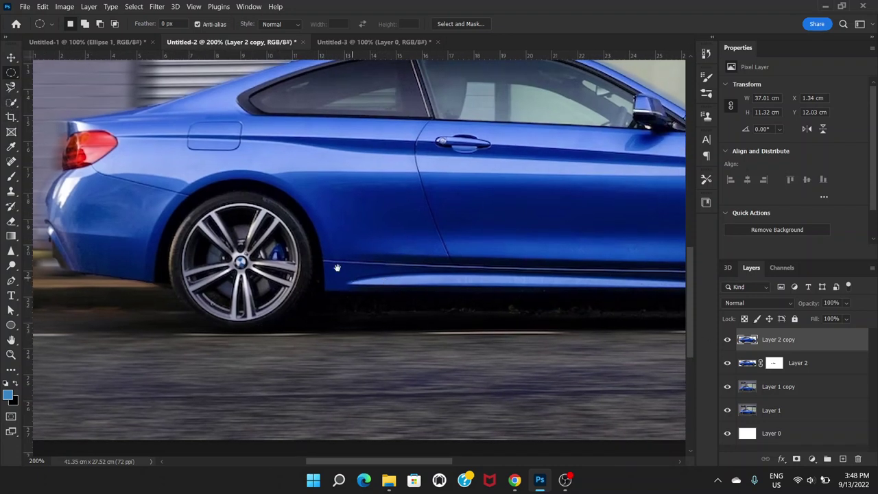
drag(338, 266, 309, 271)
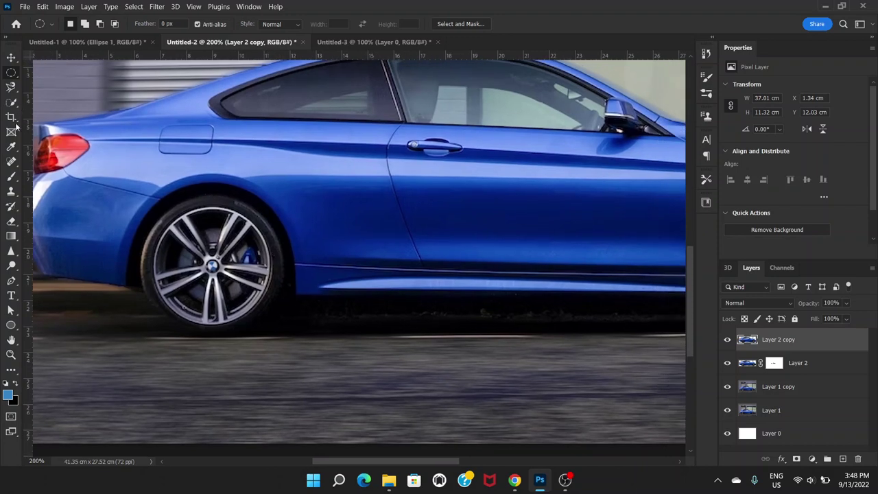
right_click(11, 72)
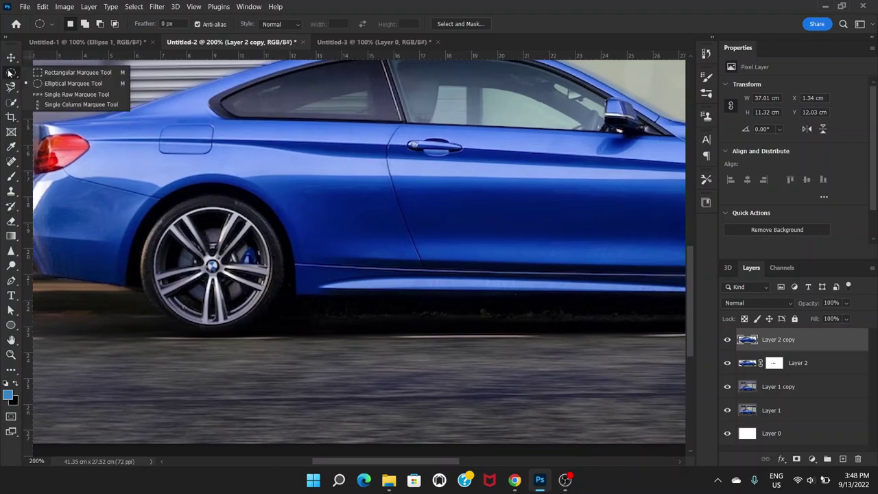
click(54, 84)
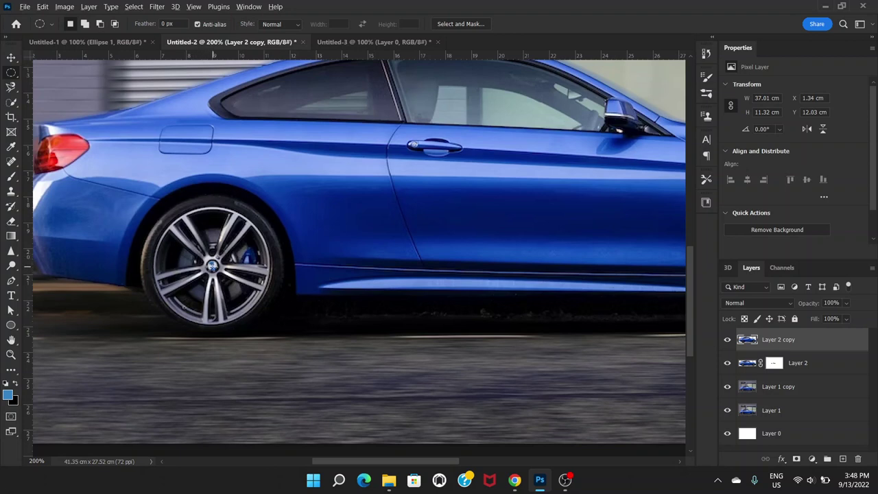
click(212, 265)
key(alt+shift)
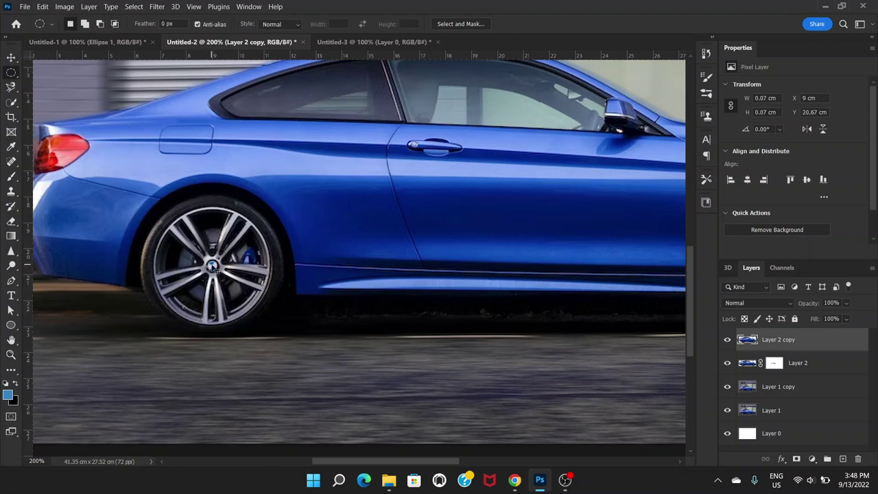
click(213, 265)
drag(213, 266, 284, 322)
drag(284, 322, 288, 318)
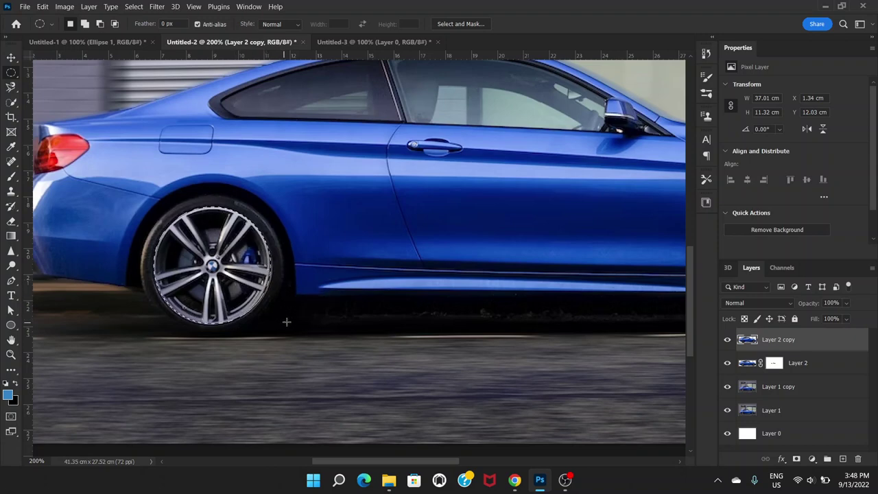
Step: Add a layer mask to Layer 2 copy from the rear wheel selection
key(ctrl+minus)
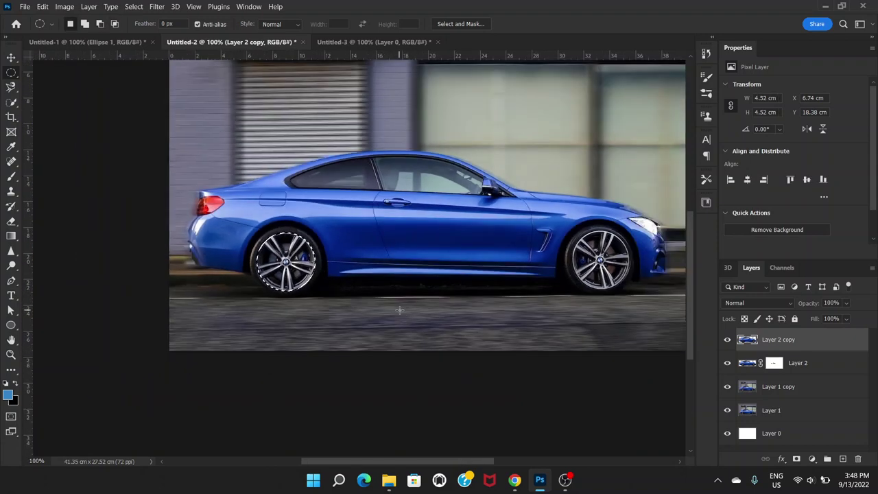
drag(445, 286, 404, 286)
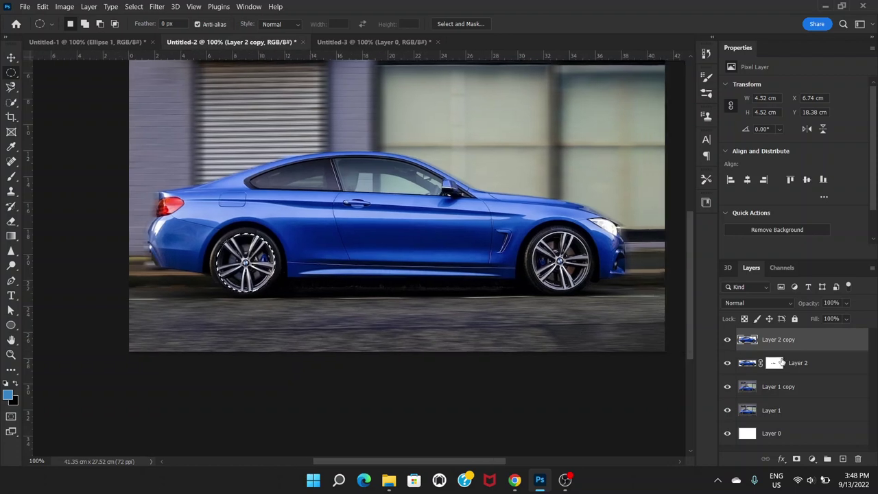
click(796, 459)
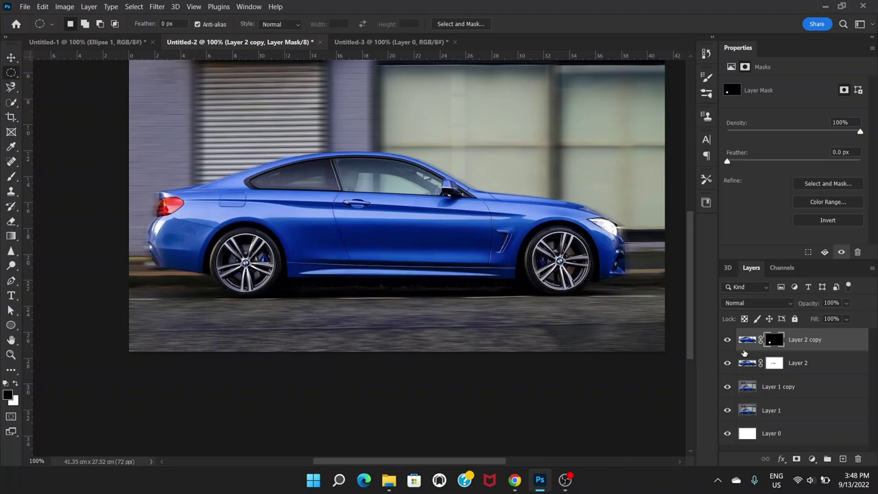
Step: Reveal the front wheel's rim on Layer 2 copy's mask by filling a hub-centred circular marquee selection with white, then deselect
drag(580, 289, 336, 270)
key(ctrl+plus)
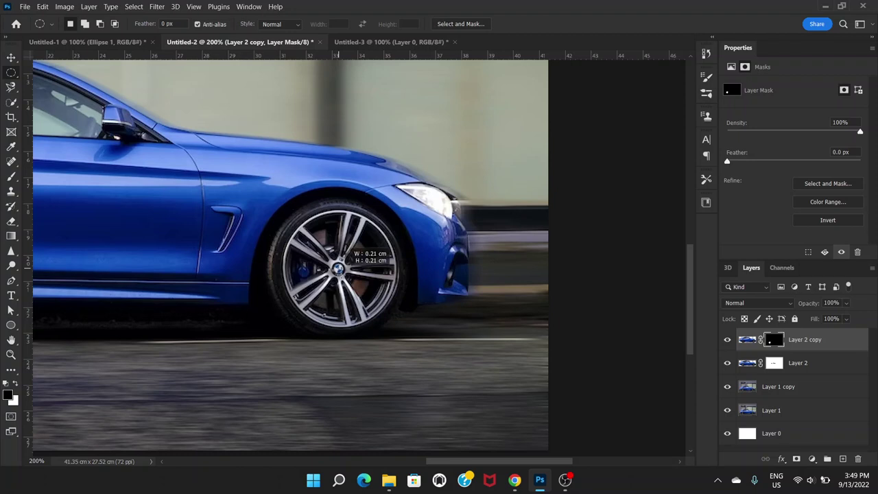
drag(338, 269, 357, 288)
drag(387, 314, 395, 323)
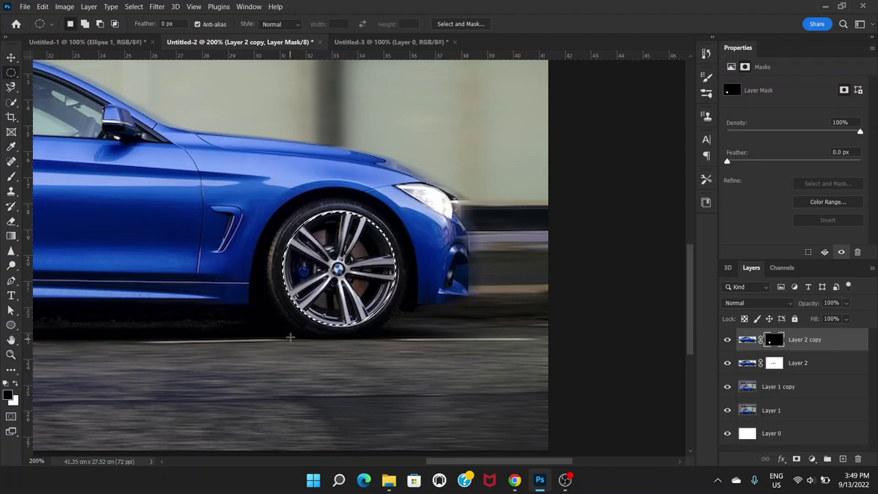
click(17, 387)
key(ctrl+d)
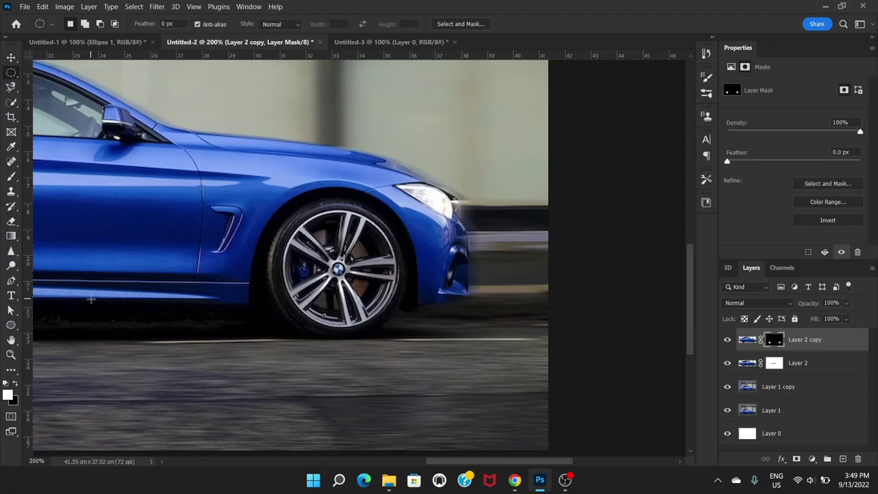
Step: Check the isolated wheels by hiding Layer 2, Layer 1 copy and Layer 1, and show those layers again
key(ctrl+minus)
key(ctrl+minus)
key(ctrl+minus)
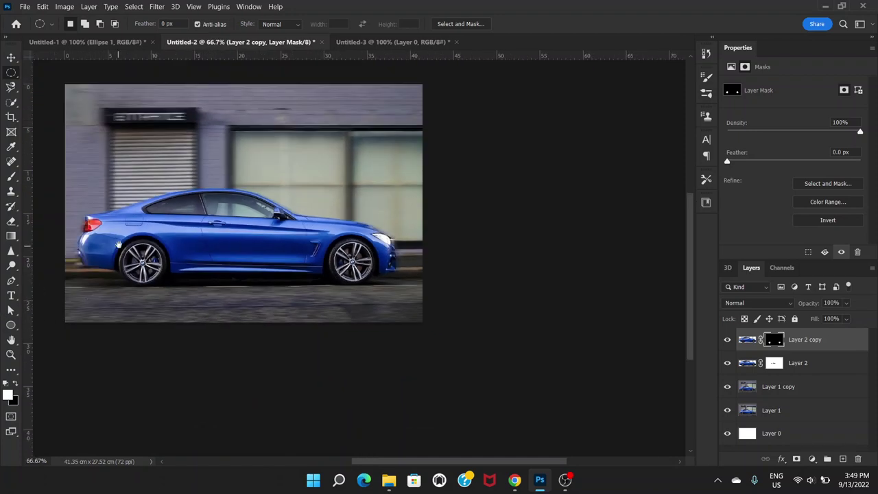
drag(207, 236, 263, 236)
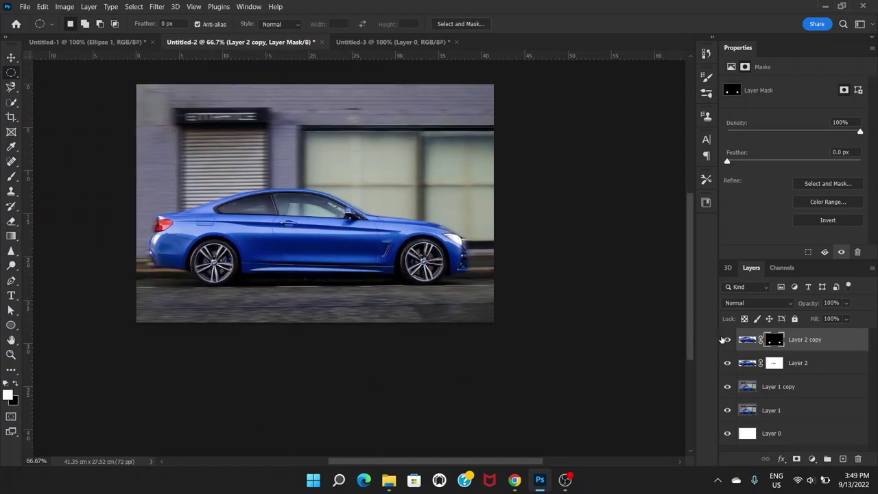
click(728, 363)
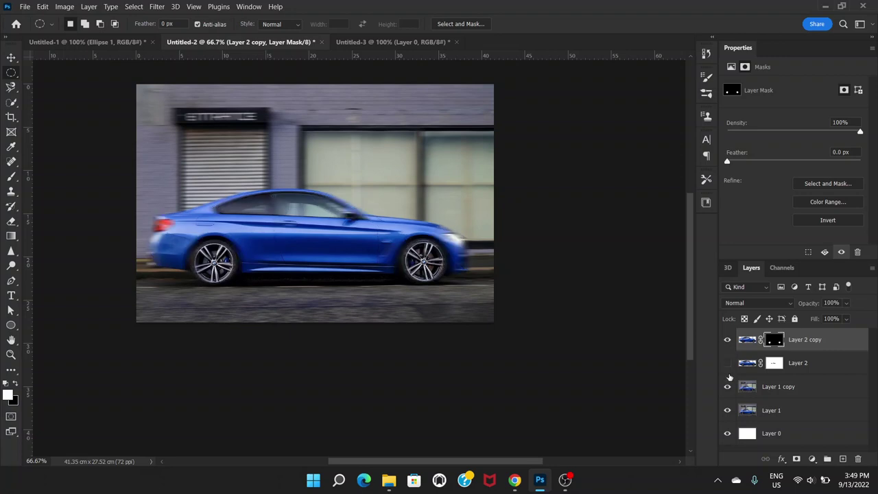
click(728, 386)
click(727, 410)
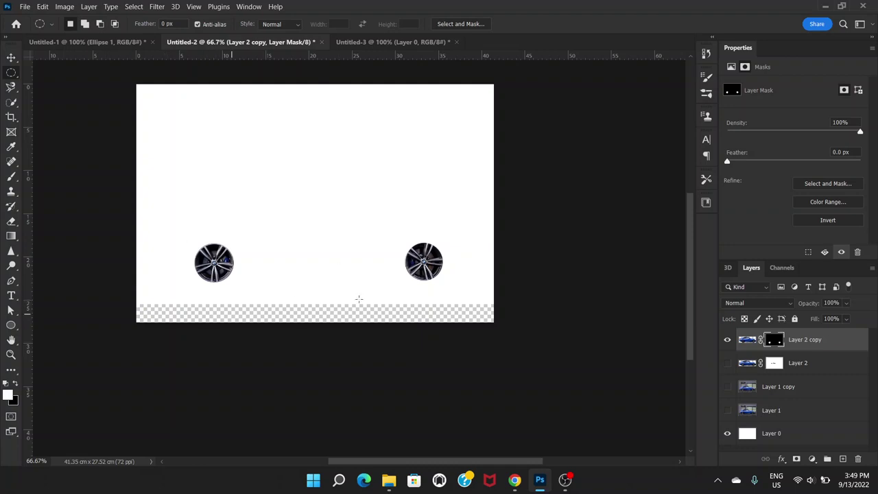
click(728, 363)
click(727, 386)
click(728, 410)
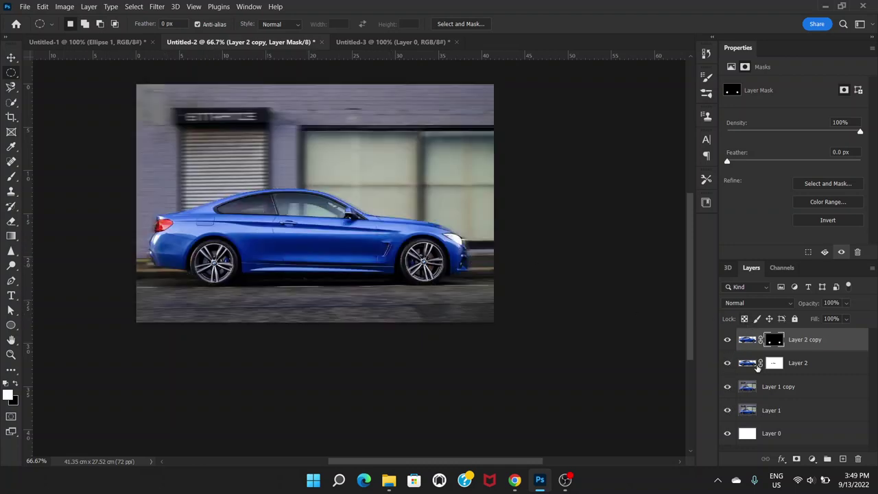
Step: Target Layer 2 copy's image instead of its mask and select the rear wheel's rim with a hub-centred elliptical marquee circle about 4.66 cm across
click(834, 341)
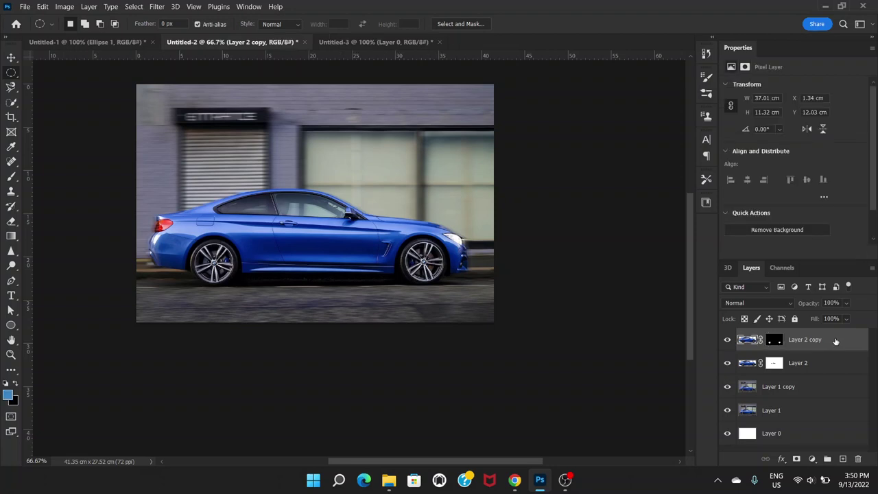
key(ctrl+1)
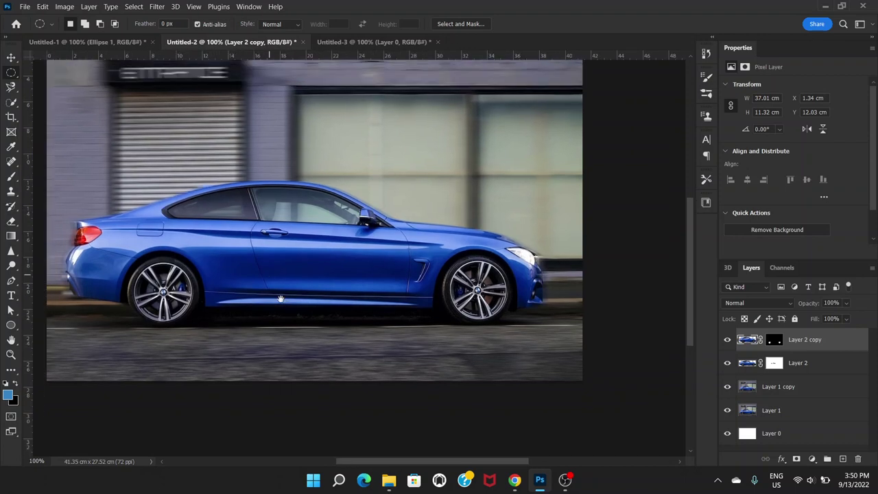
drag(280, 300, 295, 313)
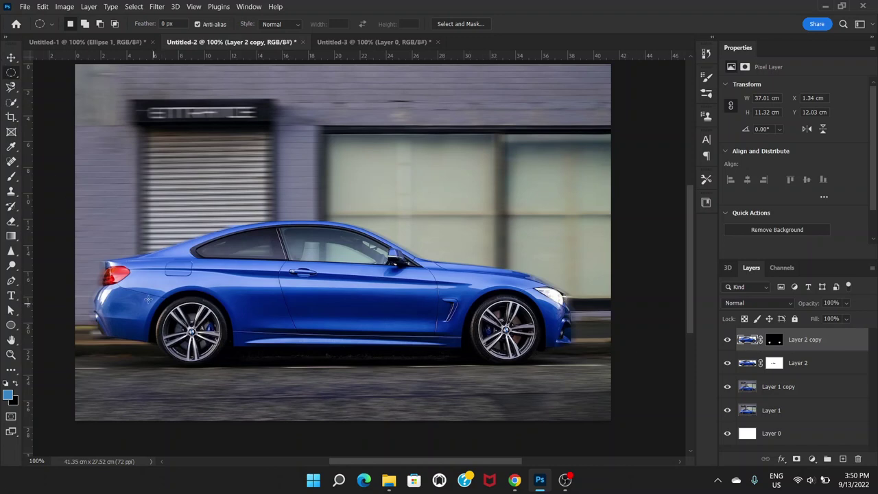
drag(127, 273, 247, 396)
click(253, 395)
key(ctrl+plus)
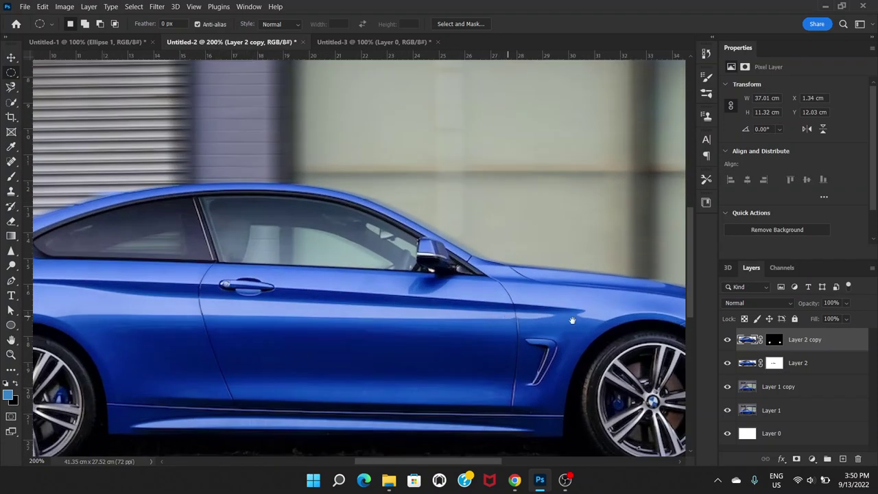
drag(501, 201, 560, 168)
drag(529, 213, 560, 218)
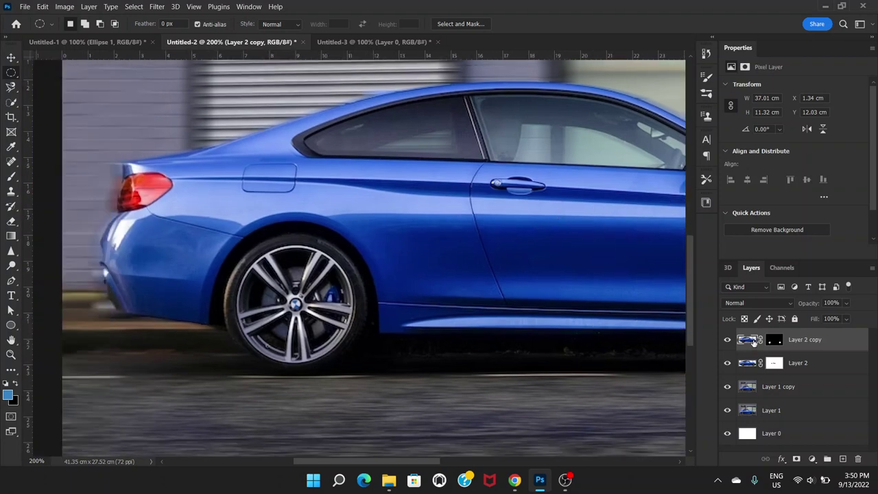
right_click(10, 71)
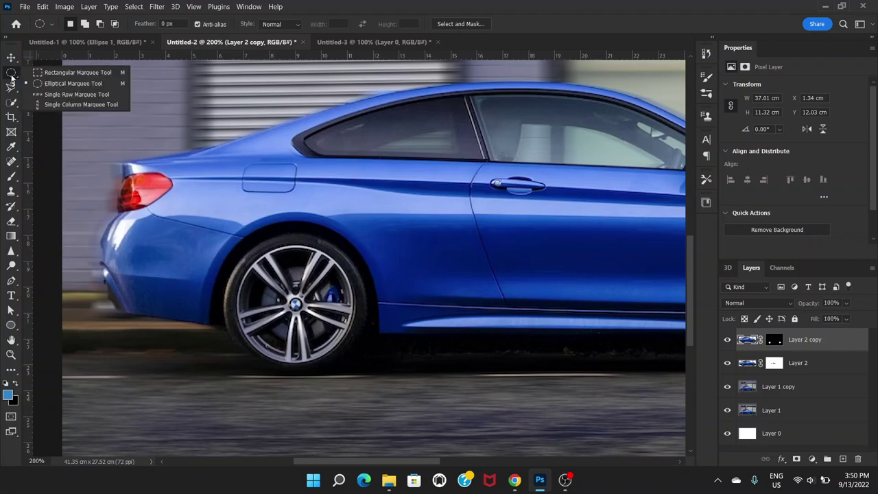
click(45, 86)
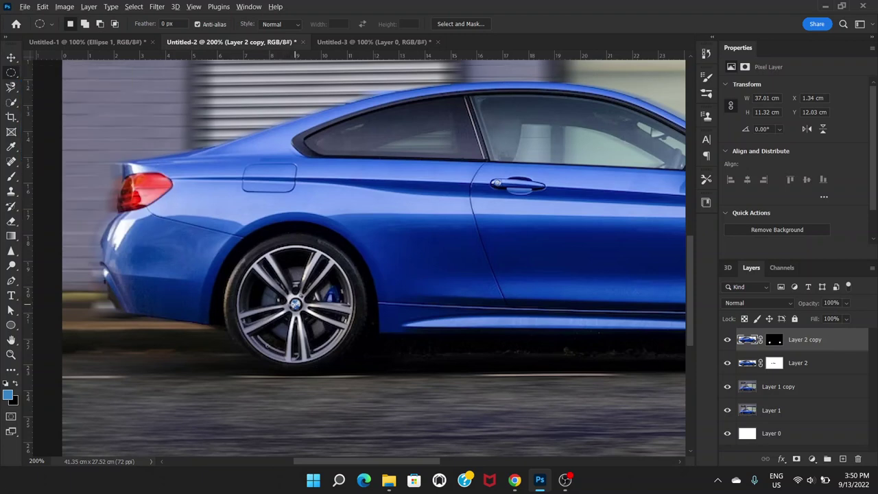
drag(295, 303, 355, 365)
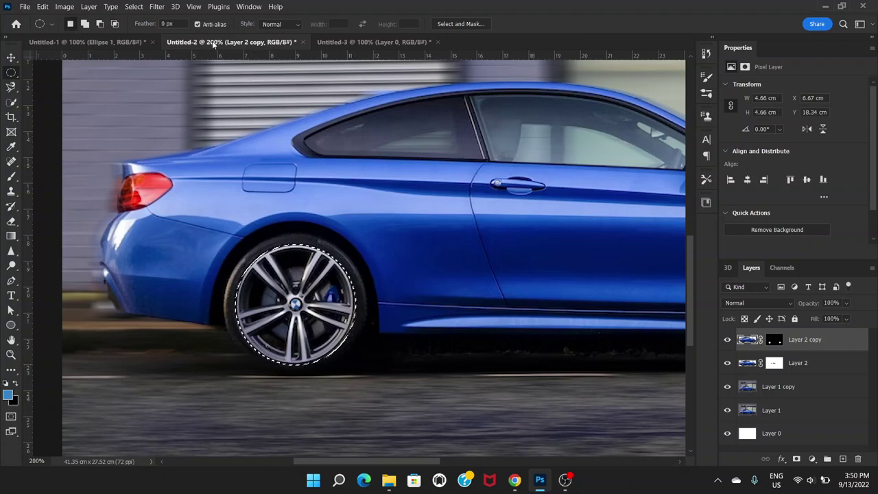
Step: Apply a Radial Blur to the selected rear rim with amount 27, Spin method and Good quality, and deselect
click(159, 7)
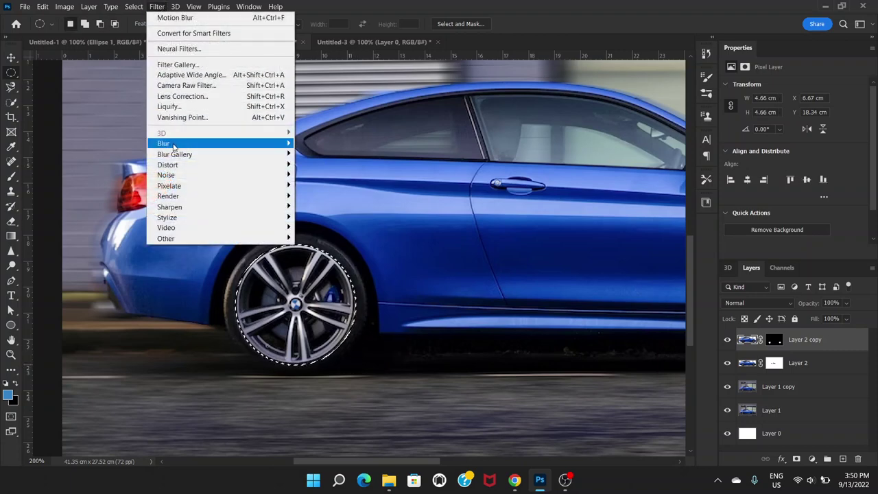
mouse_move(179, 147)
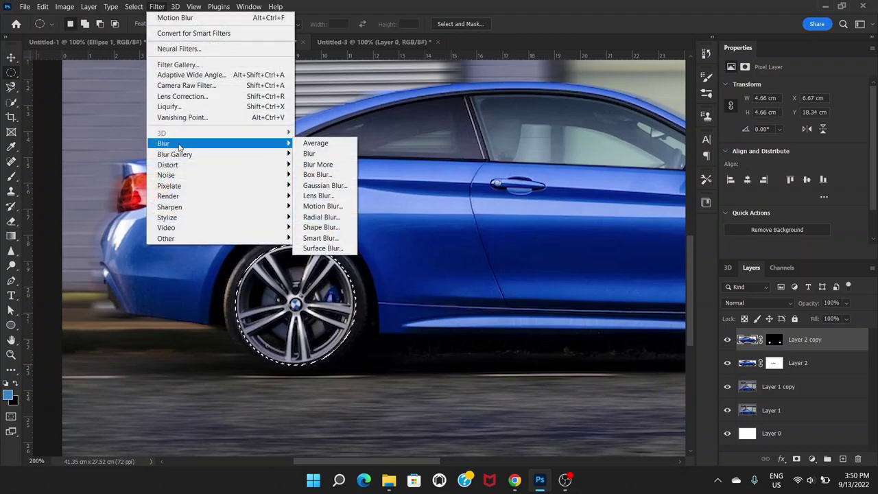
click(322, 217)
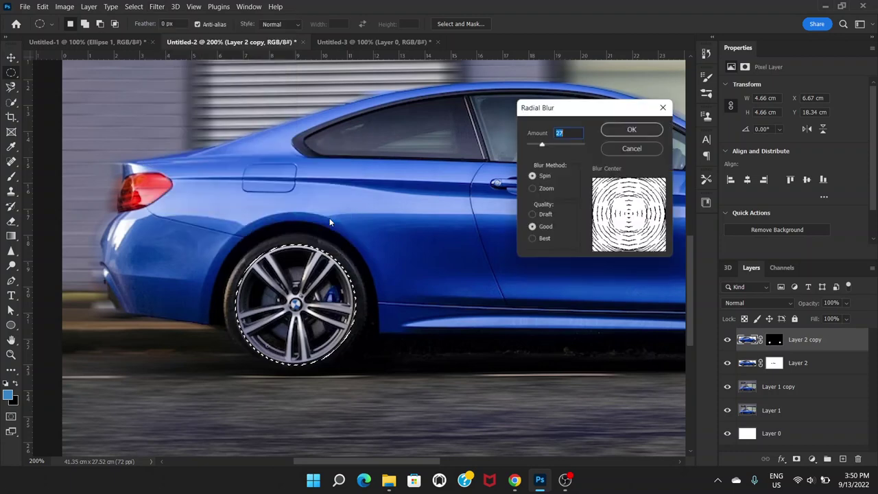
click(534, 178)
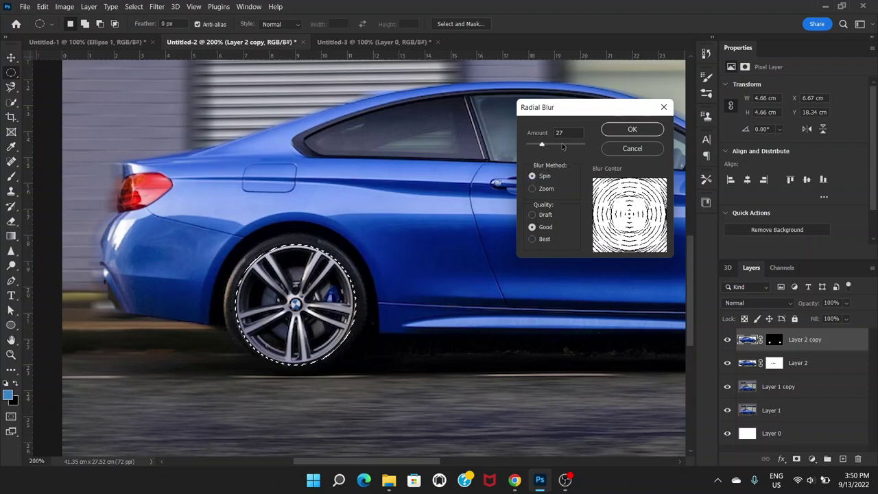
click(629, 130)
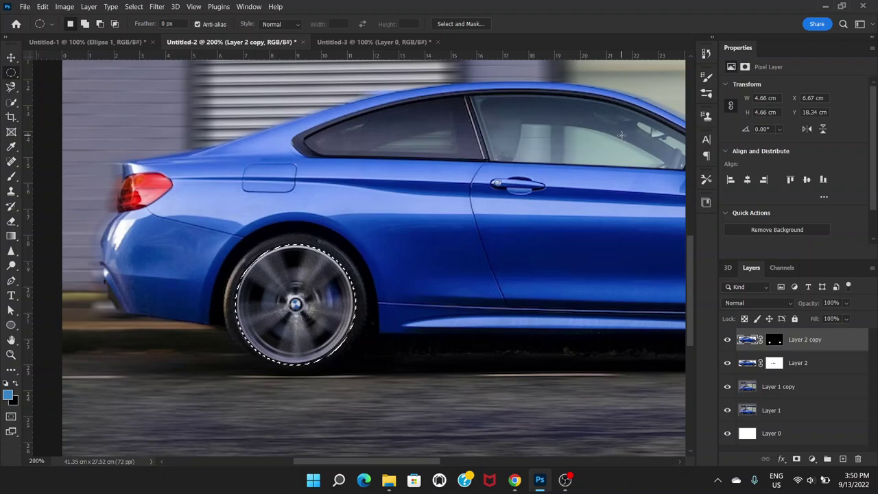
key(ctrl+d)
Step: Select the front wheel's rim with an elliptical marquee circle about 4.59 cm across, centred on the hub
scroll(298, 237, right, 8)
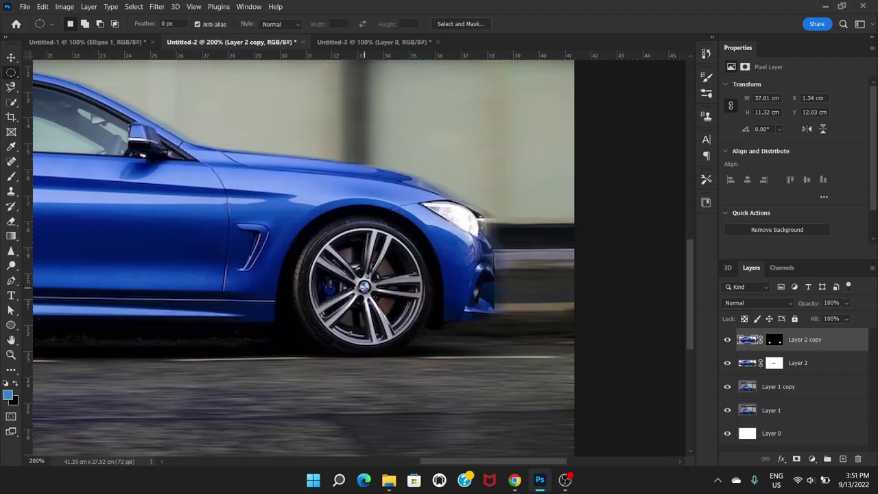
key(alt)
drag(364, 287, 443, 343)
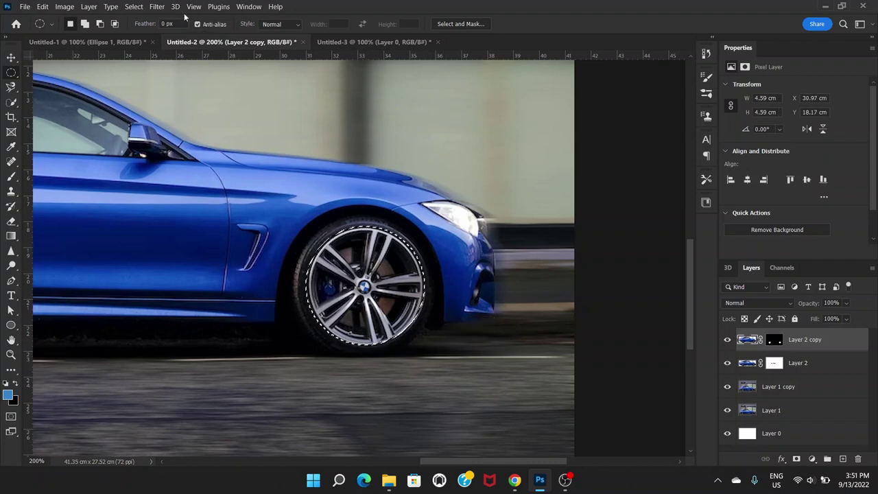
Step: Apply a Radial Blur of amount 27 with Spin method and Good quality to the selected front rim, and deselect
click(162, 9)
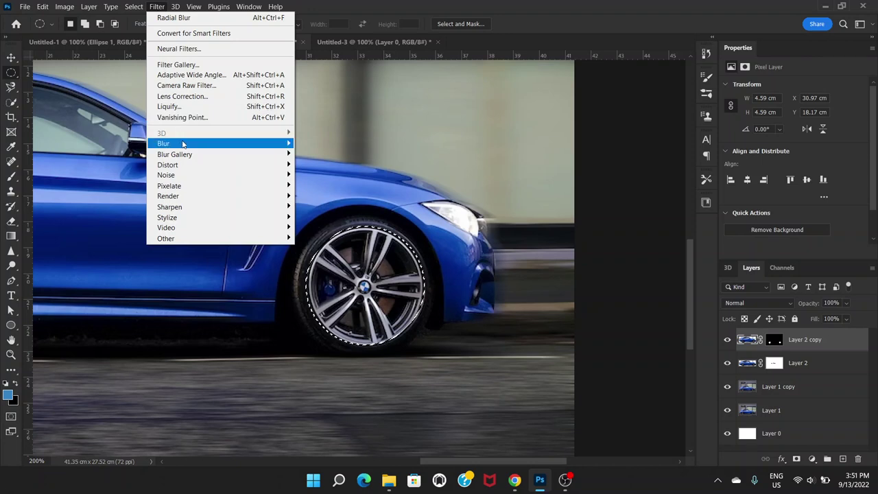
mouse_move(181, 144)
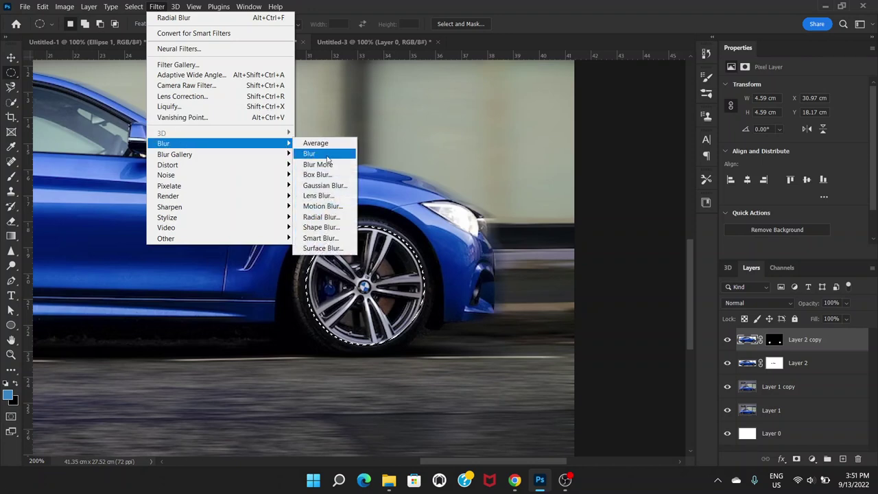
click(337, 218)
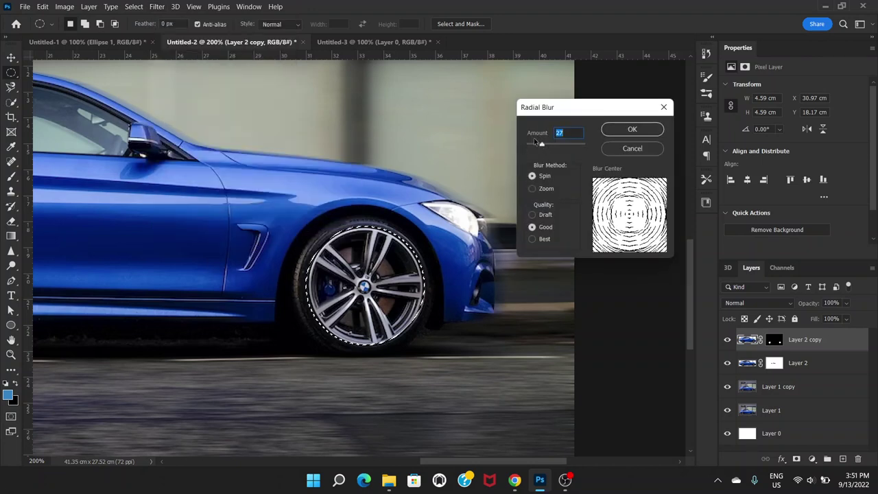
click(635, 130)
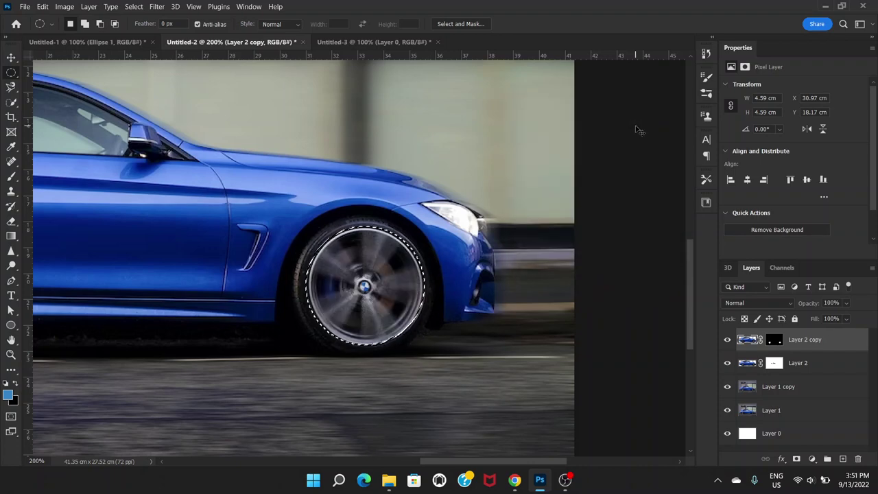
key(ctrl+d)
key(ctrl+minus)
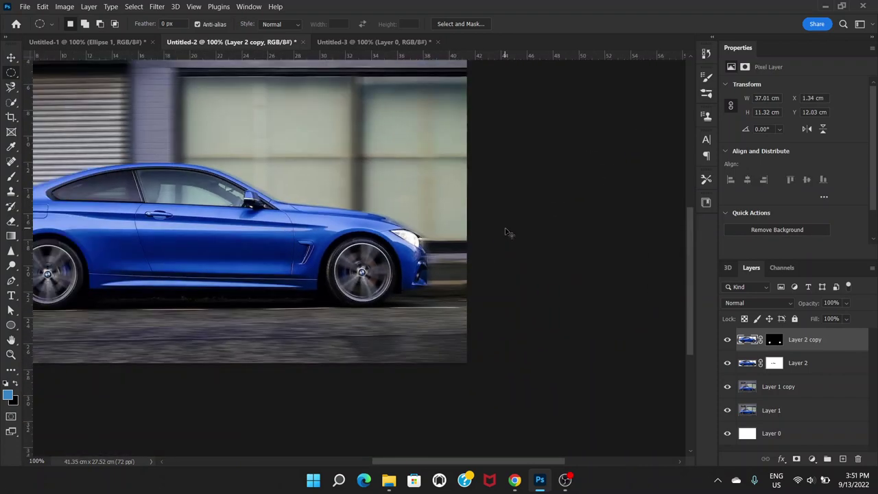
key(ctrl+minus)
drag(249, 248, 410, 297)
key(ctrl+plus)
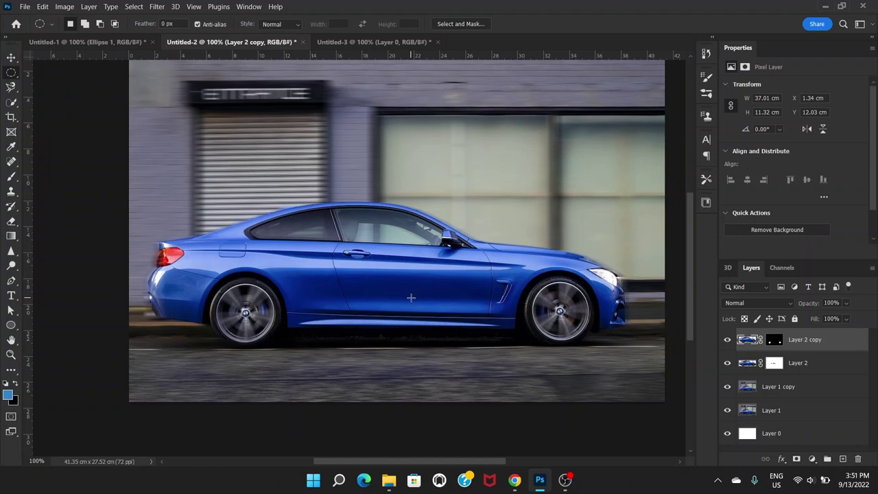